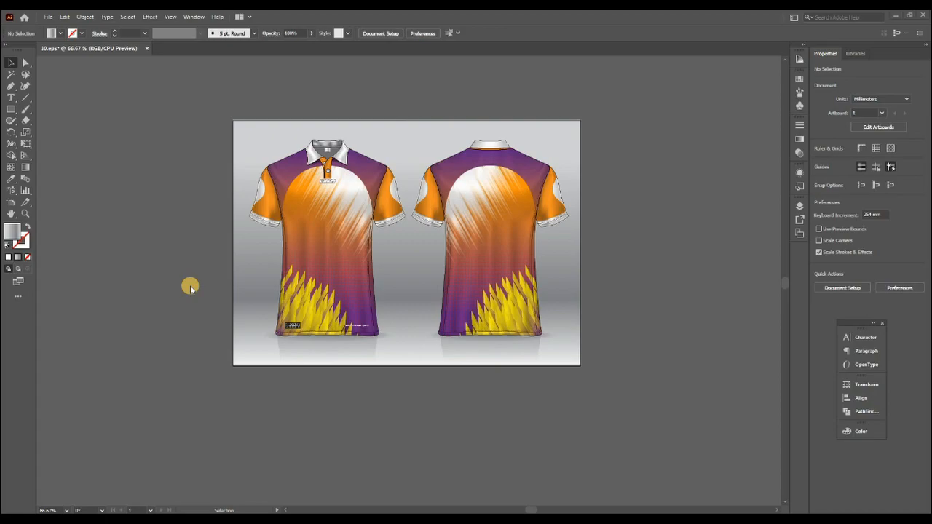
Step: Delete the grey gradient background and the shadow reflections beneath both shirts
drag(622, 387, 421, 91)
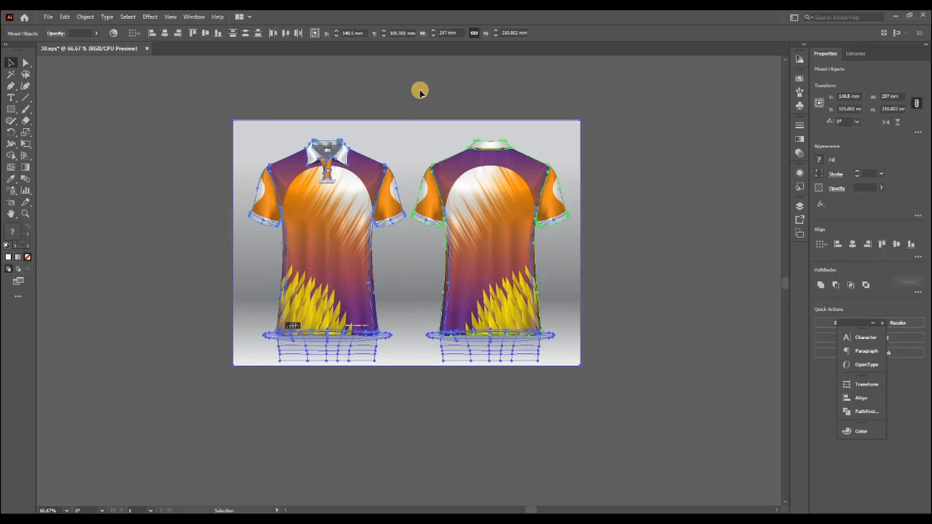
click(509, 386)
click(505, 359)
key(Delete)
drag(629, 369, 426, 78)
click(664, 144)
click(575, 141)
key(Delete)
drag(622, 91, 416, 386)
click(416, 386)
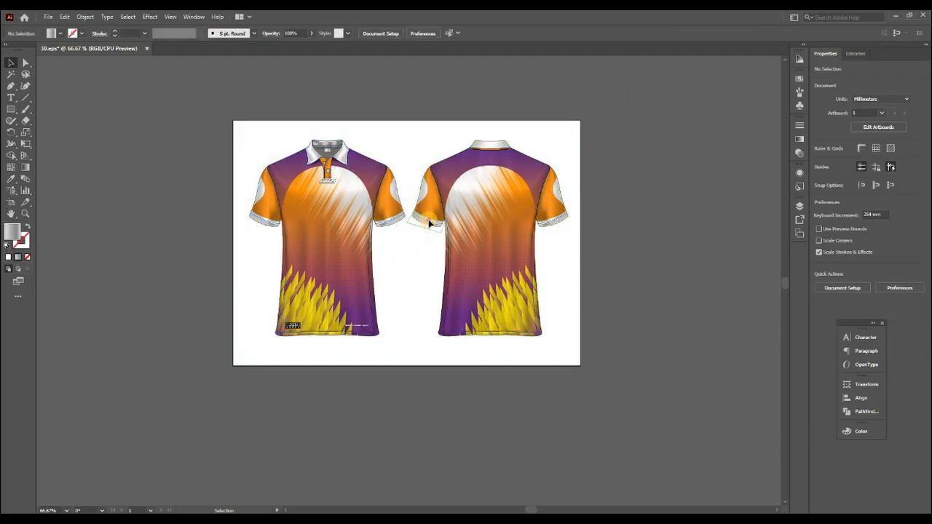
Step: Delete the printed design pieces and underlying shading from the back-view shirt's body and sleeves
click(430, 224)
key(Delete)
click(457, 221)
key(Delete)
click(462, 190)
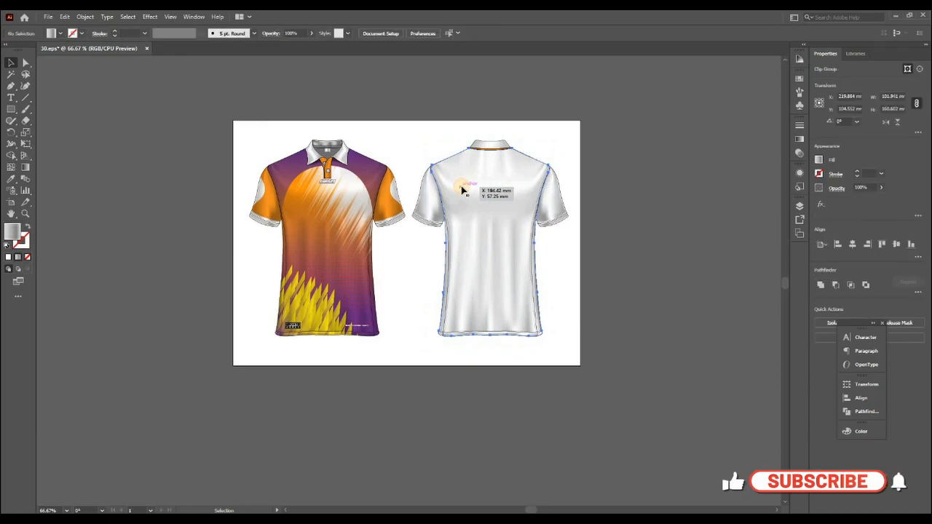
key(Delete)
click(432, 203)
key(Delete)
click(558, 203)
key(Delete)
Step: Delete the remaining outlines, cuffs and collar of the back-view shirt
click(509, 223)
click(597, 239)
click(553, 228)
right_click(552, 226)
click(605, 306)
click(600, 273)
click(552, 227)
drag(609, 112, 422, 358)
key(Delete)
drag(587, 385, 418, 122)
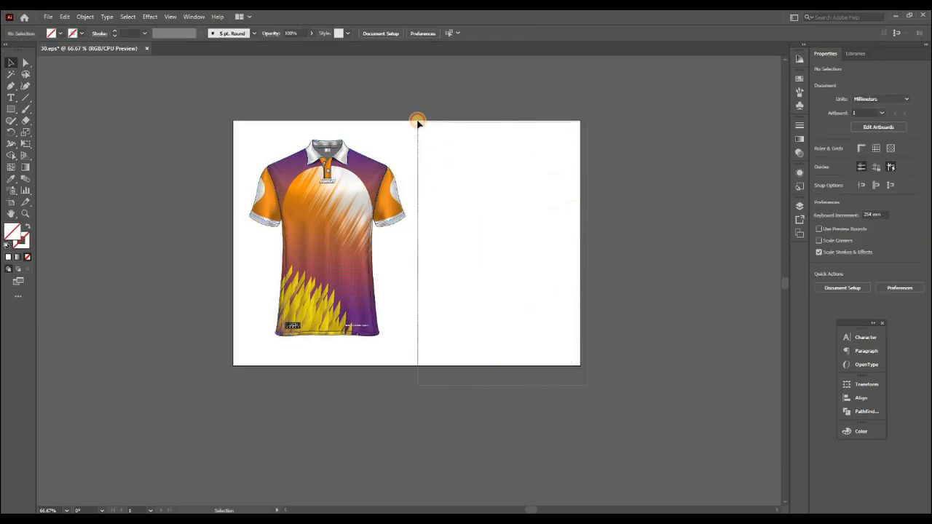
Step: Move the front shirt's body design beside the artboard and its printed sleeve design onto the empty half of the artboard
click(336, 198)
right_click(336, 198)
click(377, 282)
click(624, 309)
drag(336, 230, 637, 235)
click(535, 246)
drag(391, 206, 479, 198)
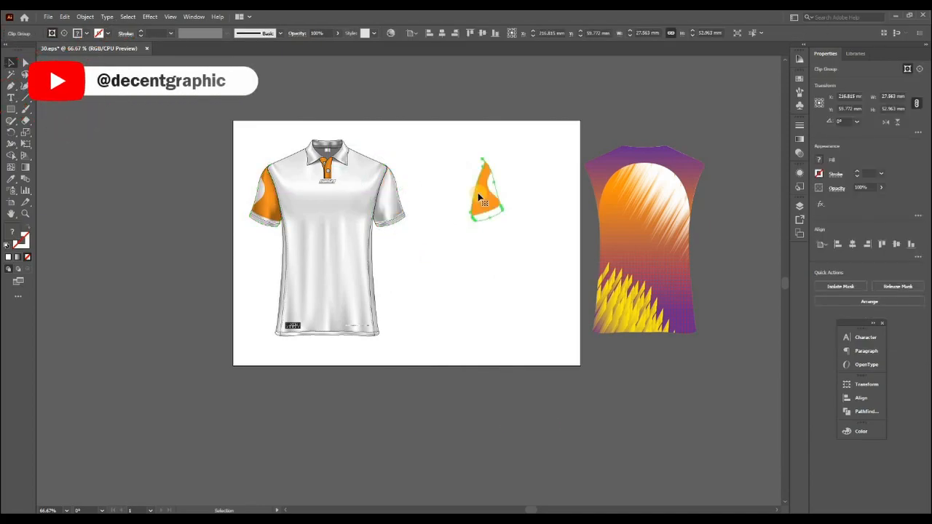
click(415, 245)
Step: Try to pull the small logo artwork below the placket out of the front shirt
drag(210, 121, 426, 357)
click(415, 357)
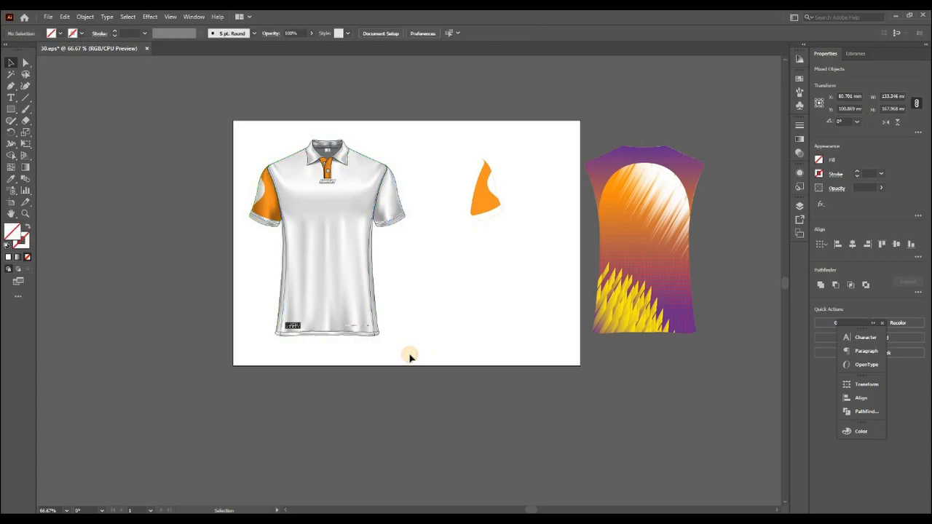
drag(209, 105, 546, 390)
key(v)
click(335, 179)
drag(490, 163, 512, 152)
key(Delete)
drag(334, 177, 495, 202)
key(Delete)
Step: Group the LOREM logo below the placket and move it onto the empty area above the sleeve design
key(z)
drag(313, 166, 351, 194)
key(v)
click(403, 227)
shift+click(401, 207)
drag(402, 207, 374, 313)
key(ctrl+z)
key(ctrl+g)
key(ctrl+minus)
key(ctrl+minus)
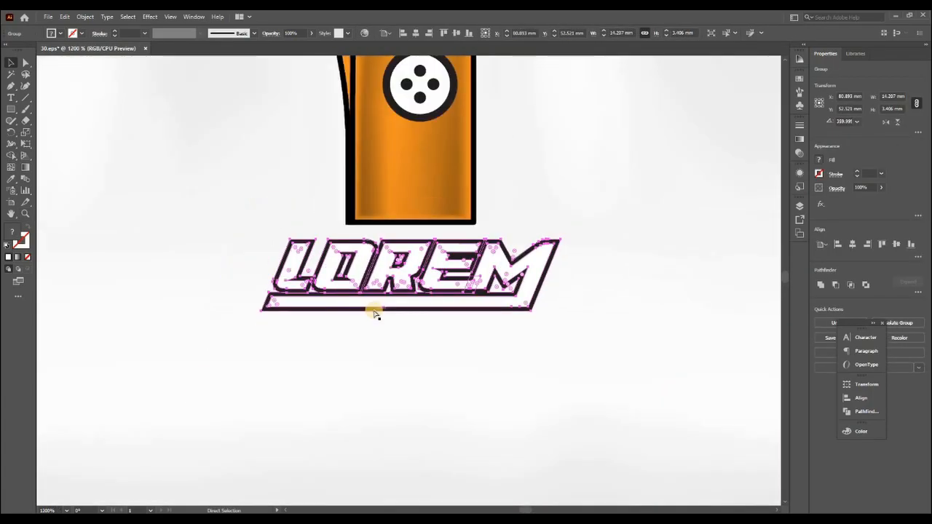
key(ctrl+minus)
key(ctrl+minus)
key(ctrl+minus)
key(ctrl+minus)
key(ctrl+minus)
key(ctrl+minus)
key(ctrl+minus)
drag(410, 278, 582, 227)
Step: Delete the grey fold shading from the front shirt's body
click(461, 279)
key(Delete)
drag(433, 331, 396, 216)
key(ctrl+minus)
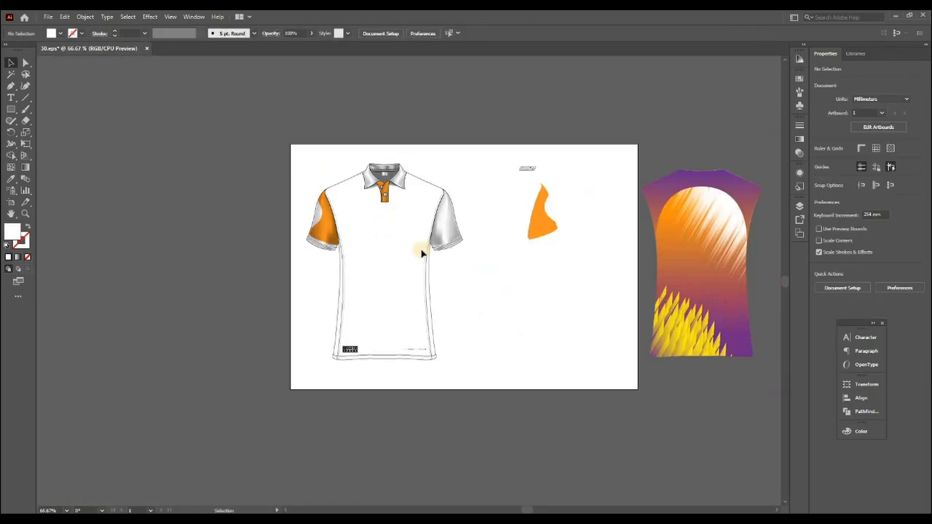
Step: Move the SPORTS label and the small text line from the shirt hem to the blank area beside it
drag(271, 303, 562, 420)
drag(386, 251, 521, 251)
drag(245, 250, 548, 242)
click(383, 285)
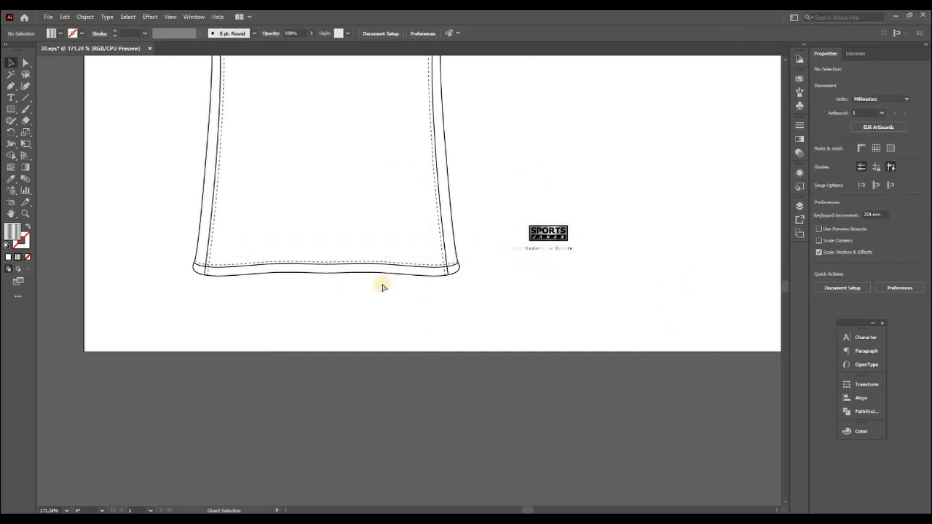
Step: Delete the remaining front shirt mockup from the artboard
key(ctrl+minus)
key(ctrl+minus)
key(ctrl+minus)
key(ctrl+minus)
drag(294, 102, 396, 324)
key(Delete)
key(ctrl+y)
key(ctrl+y)
Step: Move the body design onto the emptied left half of the artboard
drag(557, 230, 307, 230)
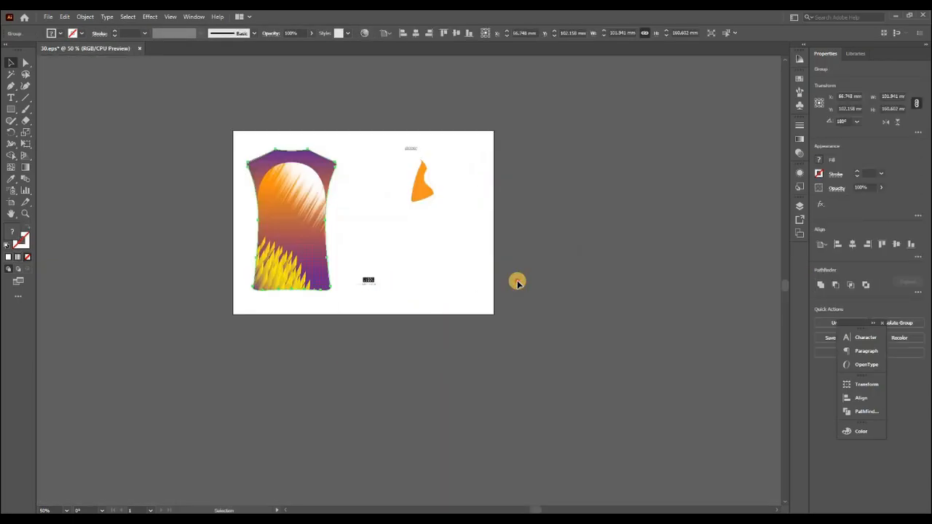
click(517, 283)
key(ctrl+0)
Step: Draw a rectangle of about 120 by 167 mm covering the body design and fill it with black
click(11, 110)
drag(257, 131, 432, 374)
key(v)
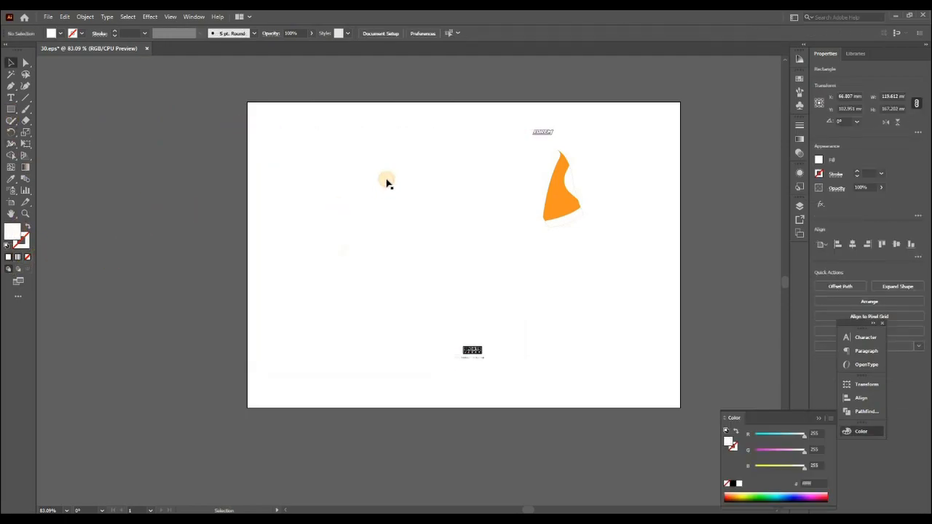
click(386, 176)
click(734, 484)
click(553, 375)
click(308, 266)
key(ctrl+minus)
key(ctrl+minus)
Step: Change the document's ruler units to inches
key(ctrl+k)
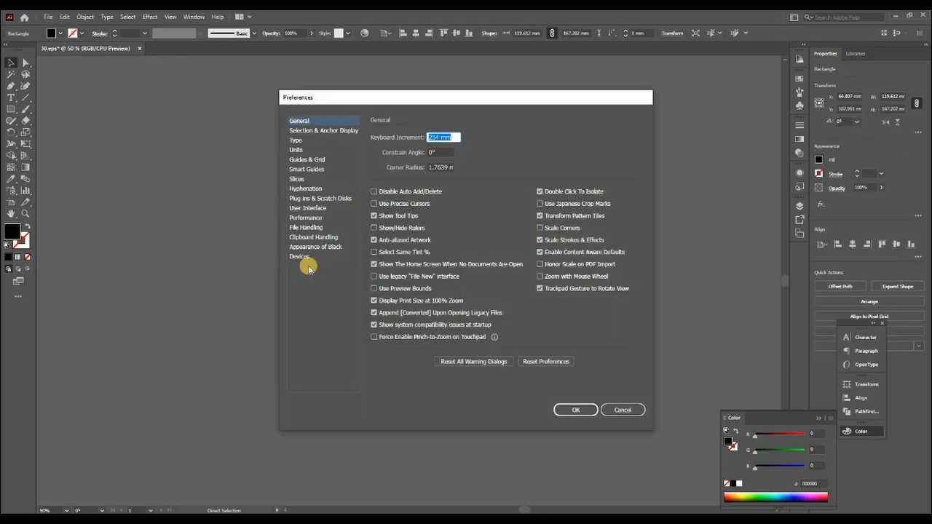
key(Escape)
key(ctrl+r)
right_click(320, 59)
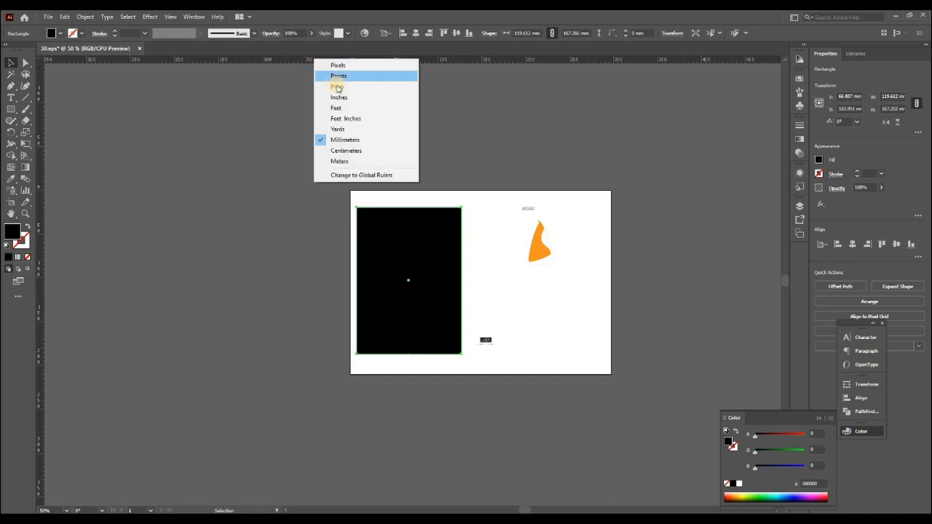
click(334, 97)
key(ctrl+r)
Step: Set the keyboard increment to 10 in and nudge the black rectangle one increment to the left
key(ctrl+k)
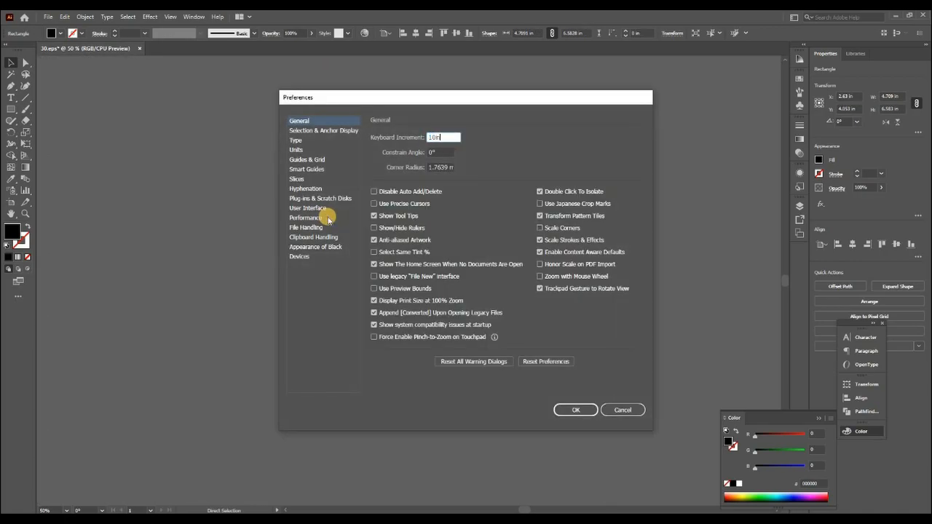
key(Return)
key(Left)
Step: Ungroup the body design and release its clipping mask
right_click(396, 239)
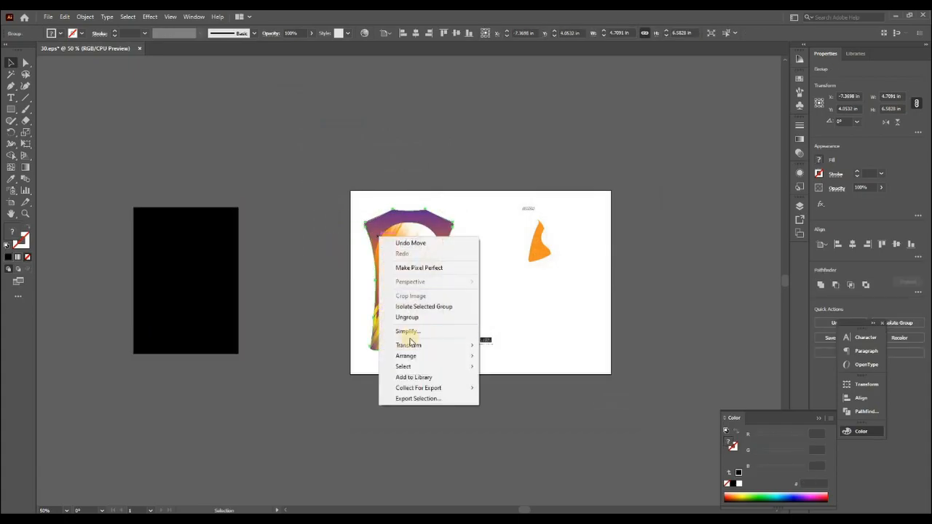
click(405, 316)
right_click(427, 249)
click(471, 329)
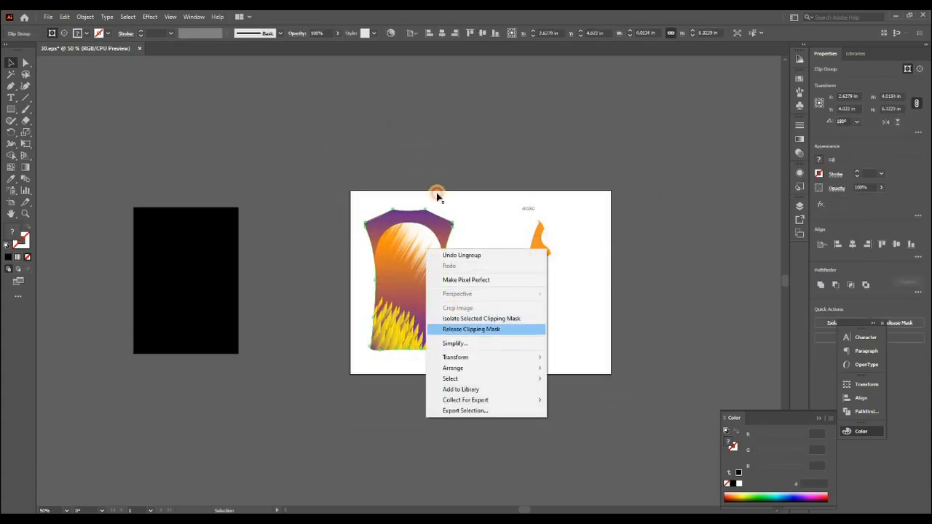
click(395, 159)
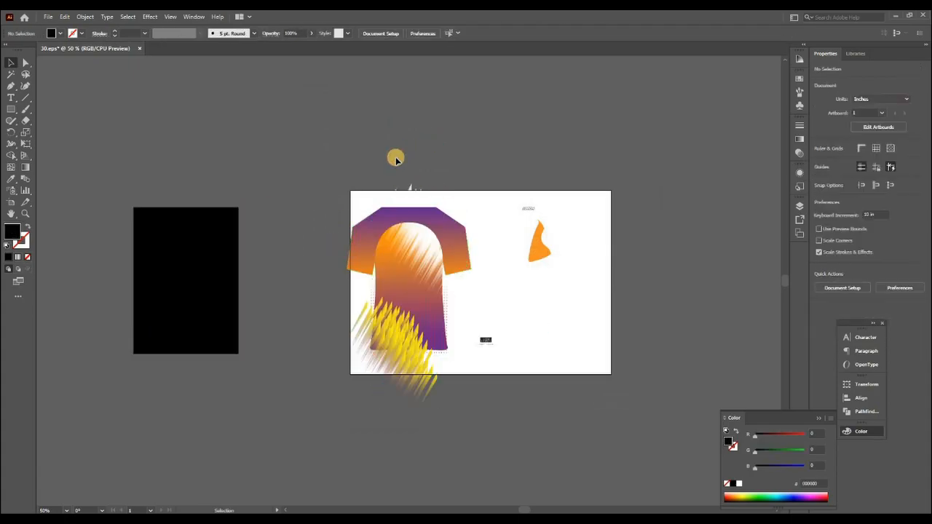
Step: Nudge the released yoke, streaks and dot pattern 10 in left, leaving the gradient body shape on the artboard
click(375, 218)
key(Left)
click(307, 148)
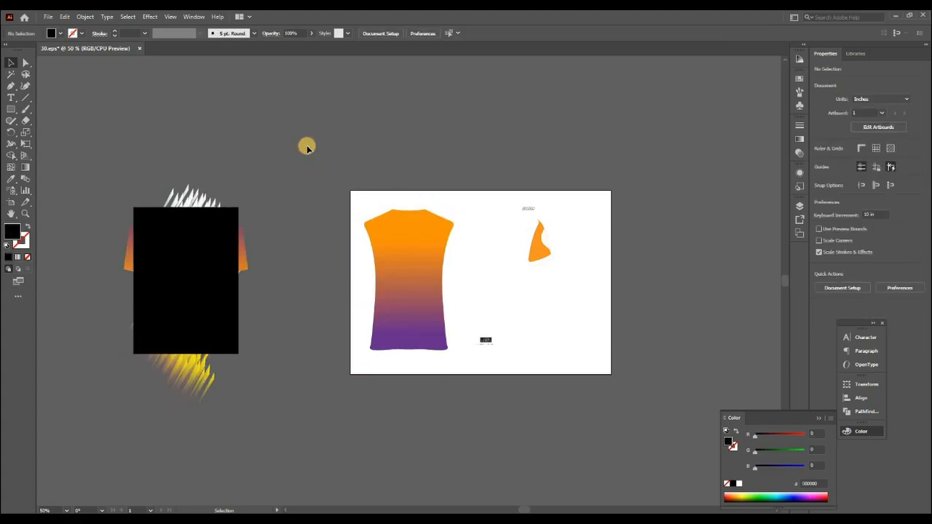
Step: Fill the black rectangle with the orange-to-purple gradient sampled from the body shape
click(374, 238)
click(220, 302)
key(i)
click(410, 294)
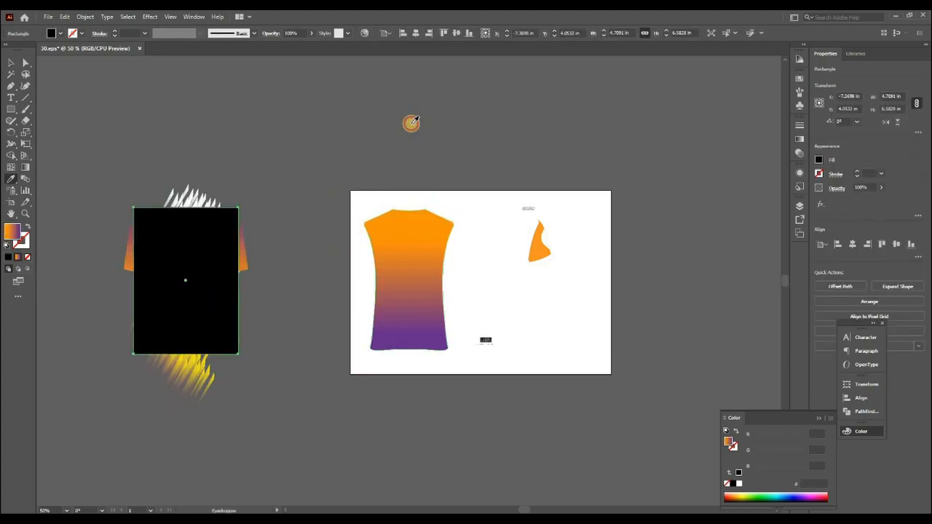
key(v)
click(270, 220)
Step: Redirect the rectangle's gradient vertically, from orange at its top to purple at its bottom
click(217, 243)
key(g)
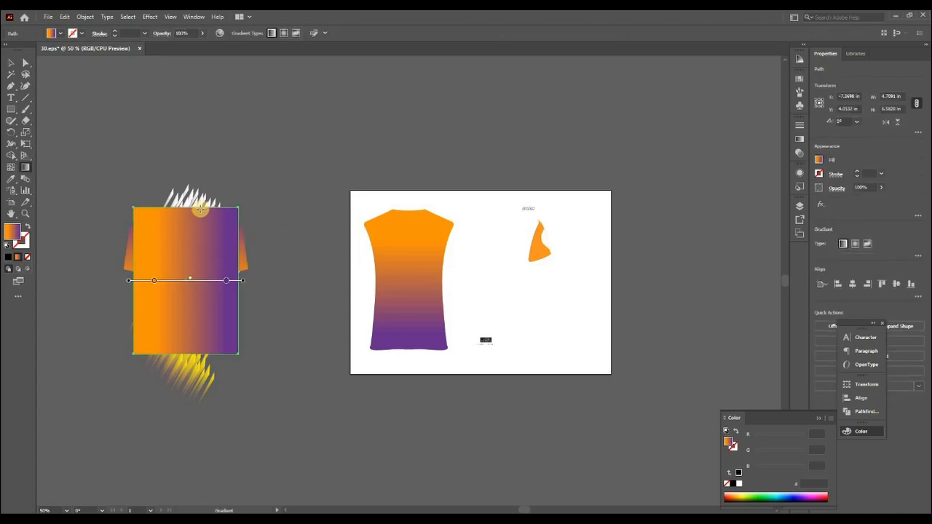
drag(200, 286, 200, 354)
key(v)
click(289, 310)
Step: Stretch the yoke shape's shoulder corners up to the rectangle's top edge with direct selection
drag(412, 319, 558, 313)
drag(254, 167, 474, 418)
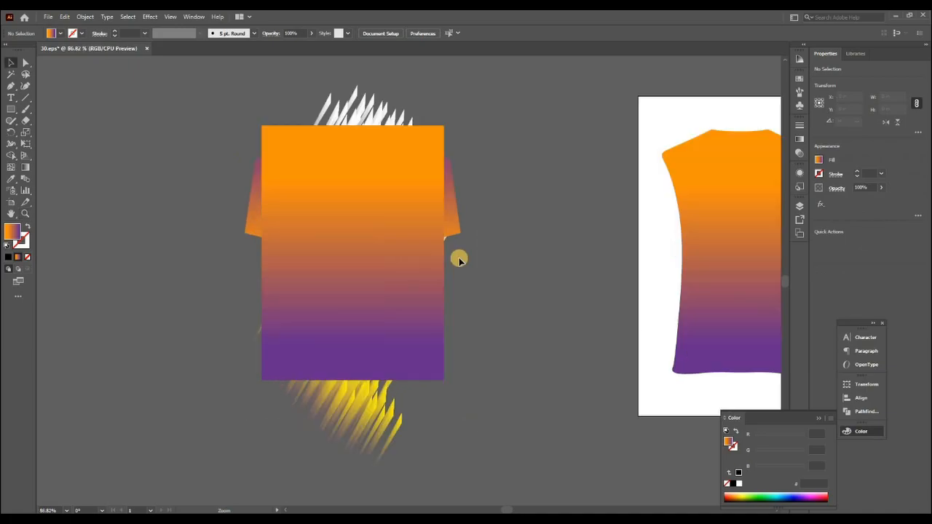
key(ctrl+y)
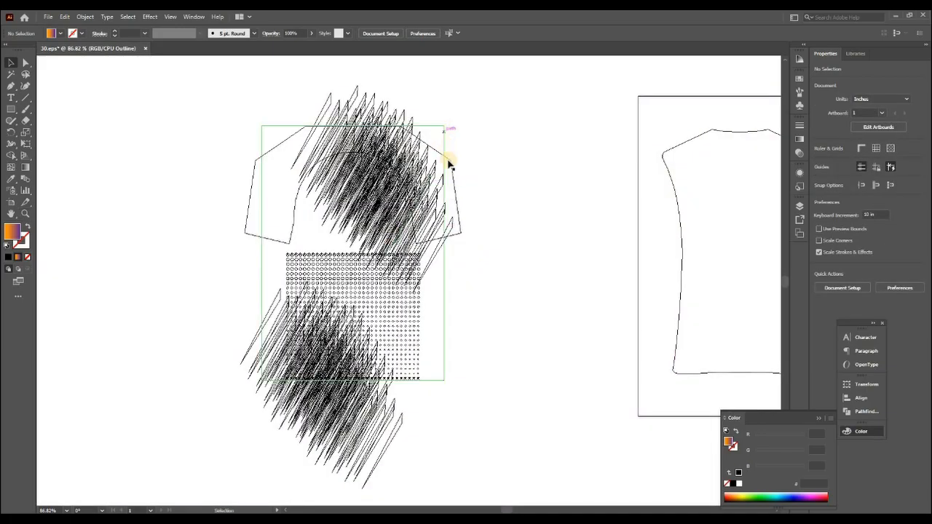
click(450, 165)
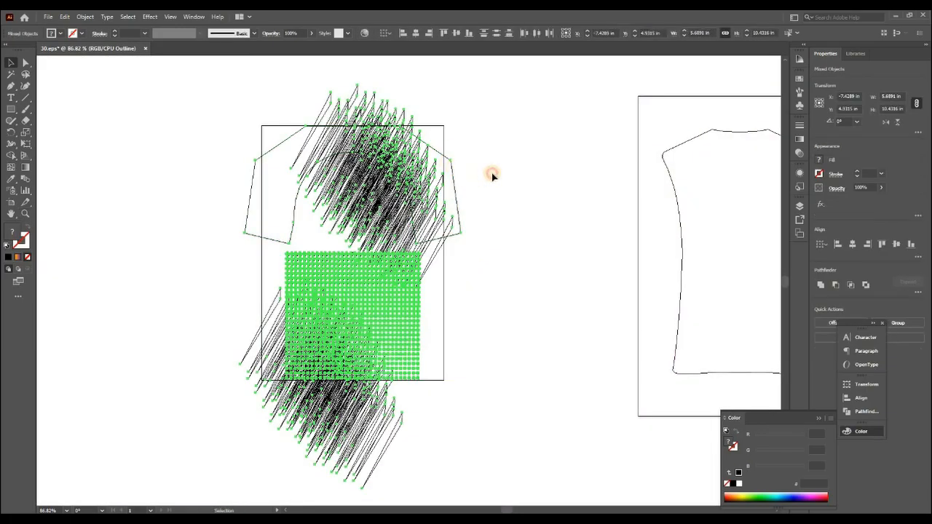
key(ctrl+y)
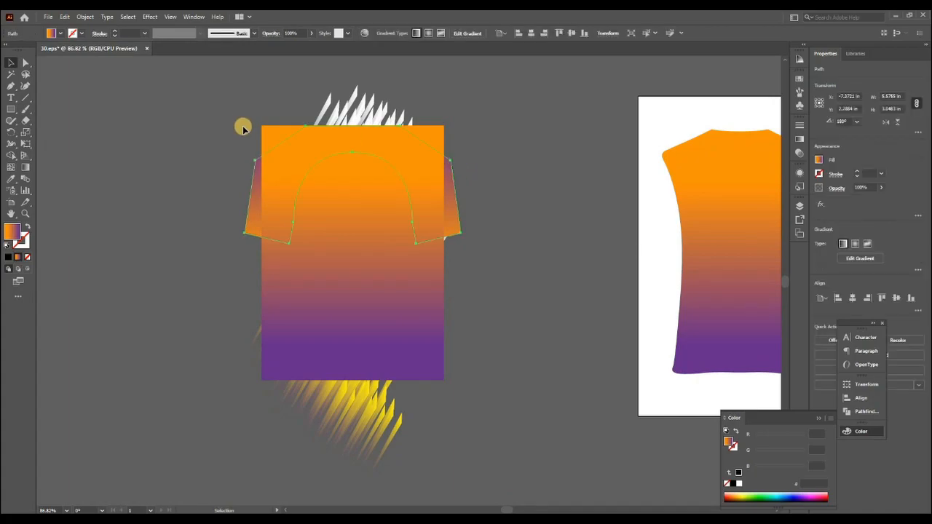
drag(511, 285, 526, 295)
key(a)
drag(585, 212, 590, 133)
drag(162, 164, 162, 133)
click(185, 108)
key(v)
Step: Clip the yoke, streaks and dot pattern to the rectangle with a clipping mask
key(ctrl+minus)
key(ctrl+minus)
key(ctrl+minus)
drag(314, 352, 255, 270)
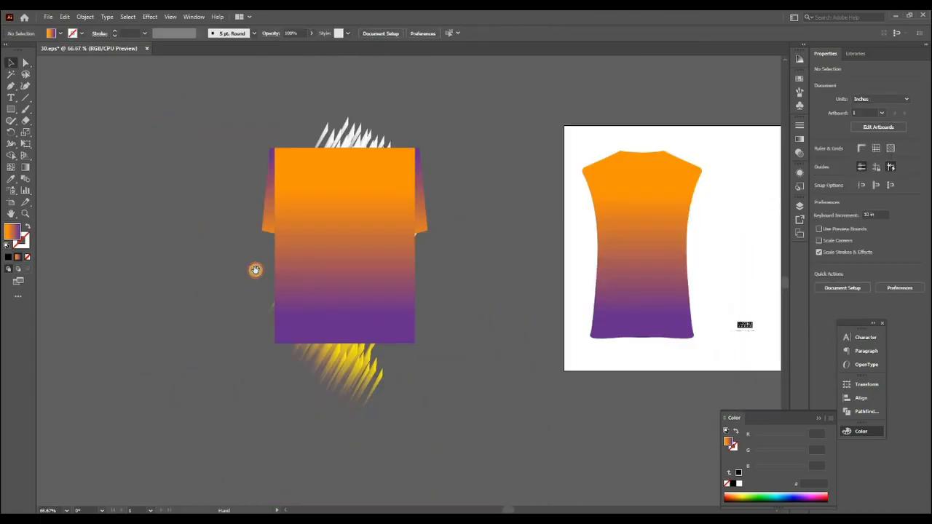
drag(437, 382, 437, 382)
key(ctrl+7)
click(437, 383)
Step: Isolate the clip group, fill its clipping rectangle with the orange-to-purple gradient, and exit isolation mode
click(271, 252)
double_click(275, 254)
click(279, 259)
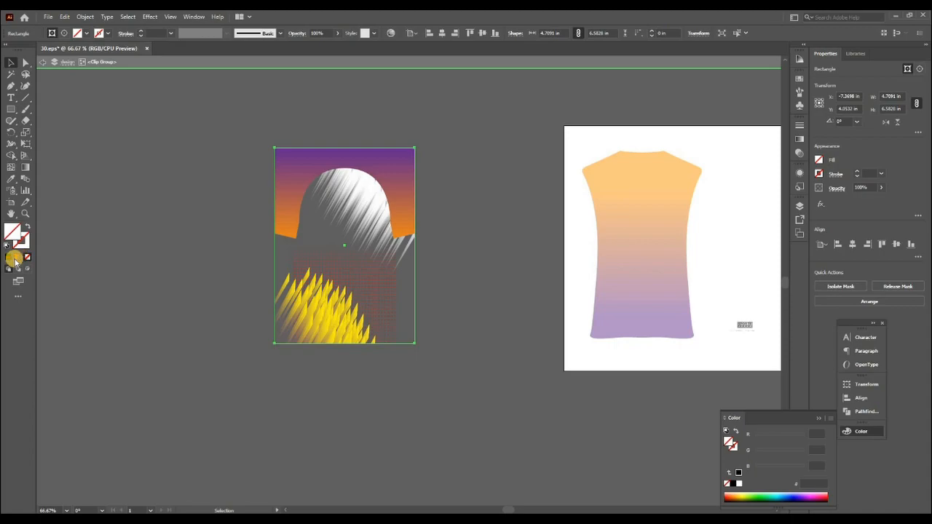
click(13, 258)
double_click(168, 277)
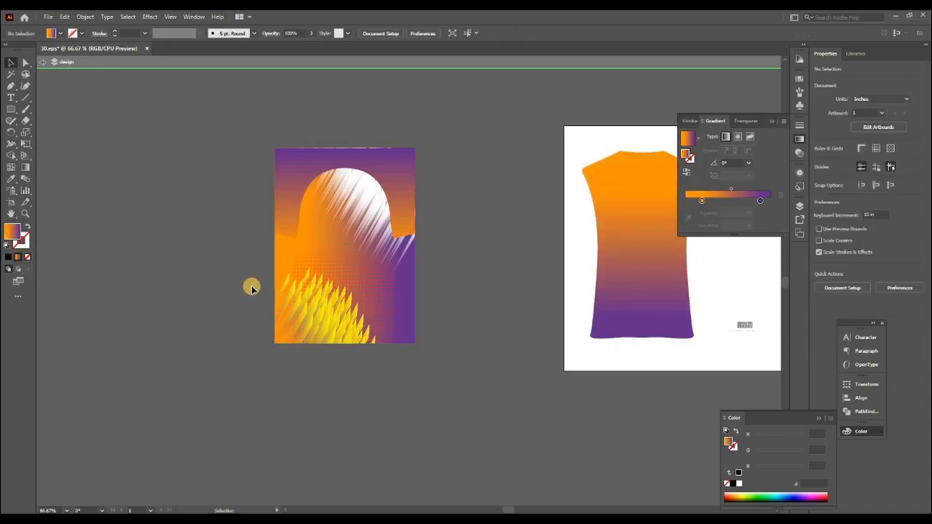
drag(267, 288, 237, 289)
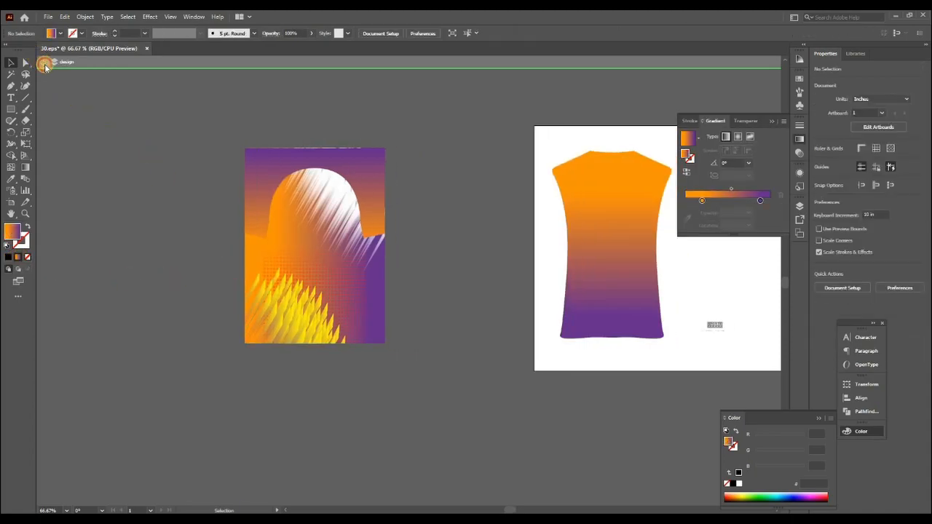
click(45, 65)
Step: Inspect the top edge and overall artwork of the clipped design for gaps
click(315, 153)
click(299, 144)
key(z)
drag(281, 134, 357, 179)
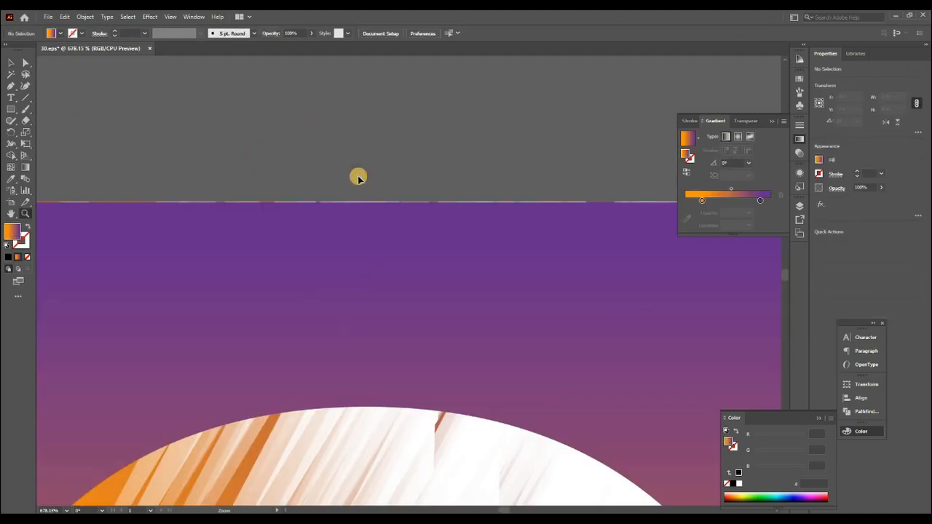
key(ctrl+1)
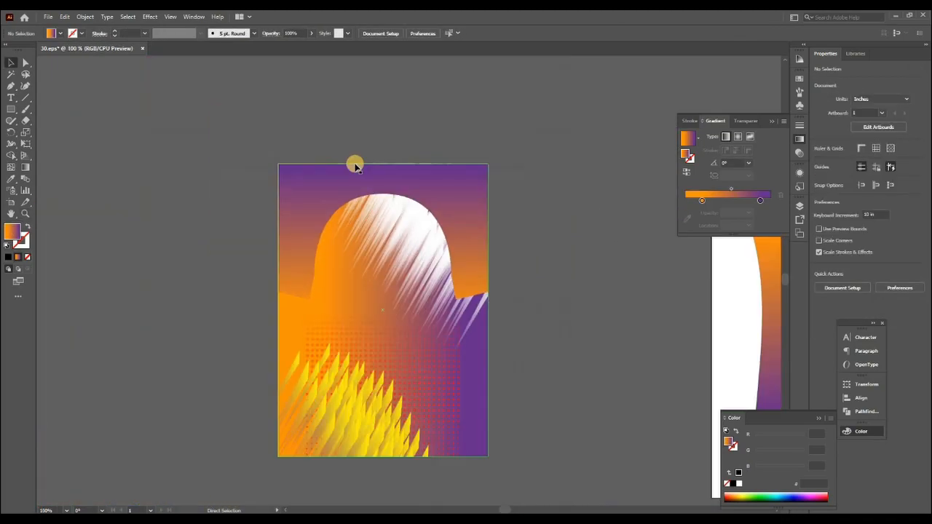
click(432, 384)
click(525, 394)
drag(431, 411, 438, 343)
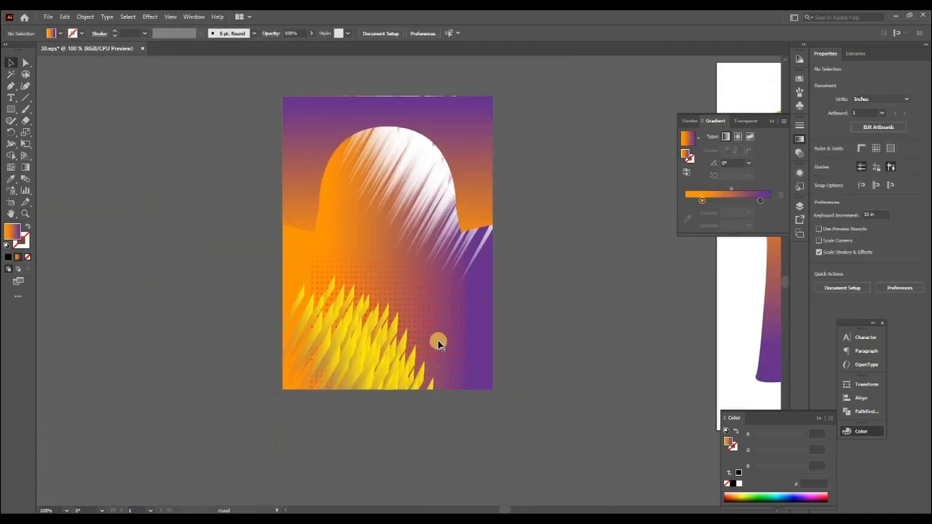
Step: Move the clipped design horizontally back onto the artboard, over the gradient body shape
key(ctrl+0)
key(ctrl+minus)
key(ctrl+minus)
key(ctrl+minus)
key(ctrl+minus)
drag(381, 321, 381, 273)
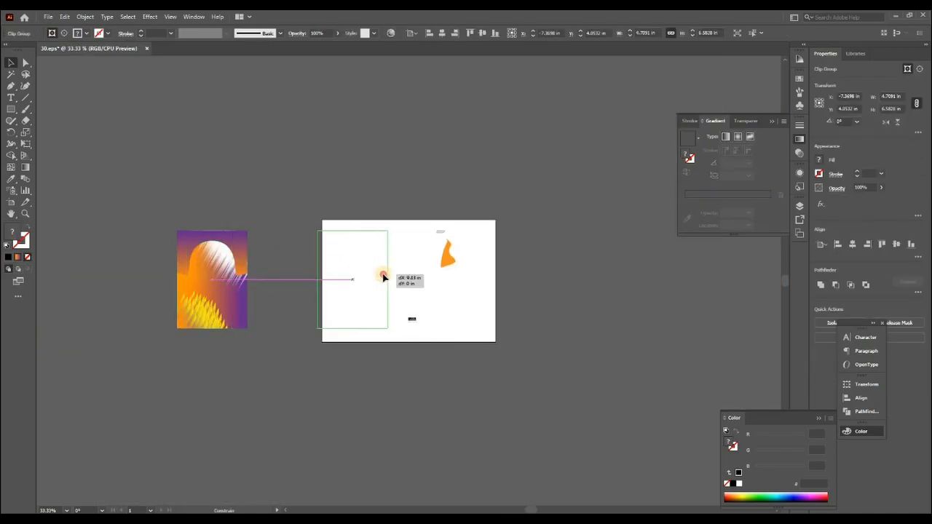
click(243, 310)
Step: Move the sleeve design clear of the LOREM logo, down and toward the body design
key(ctrl+0)
key(ctrl+y)
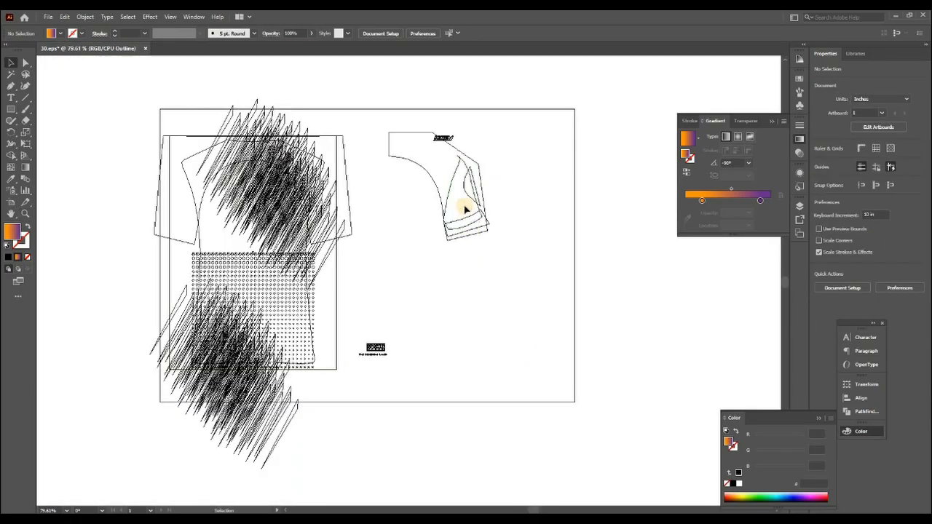
click(459, 190)
drag(472, 191, 439, 216)
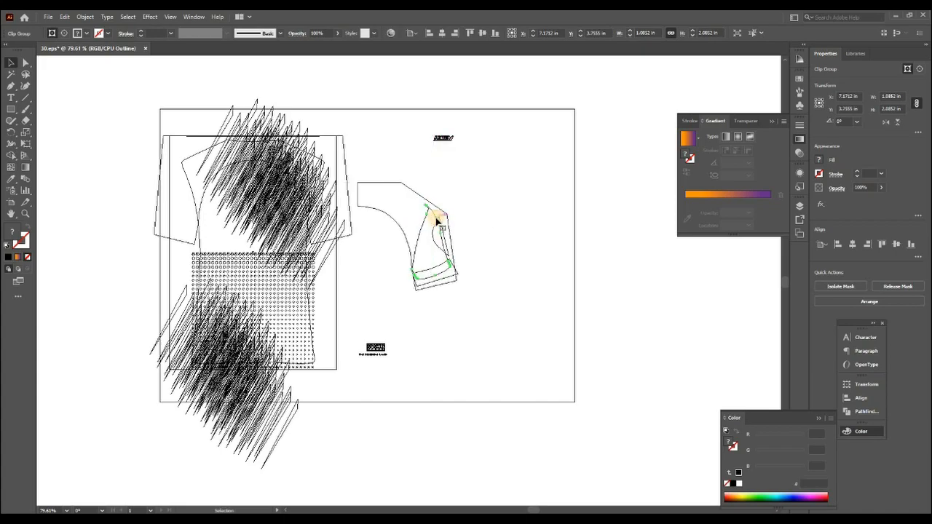
Step: Move the LOREM logo down to just above the SPORTS logo and select all artwork in preview mode
drag(444, 138, 373, 335)
click(518, 362)
key(ctrl+y)
key(ctrl+a)
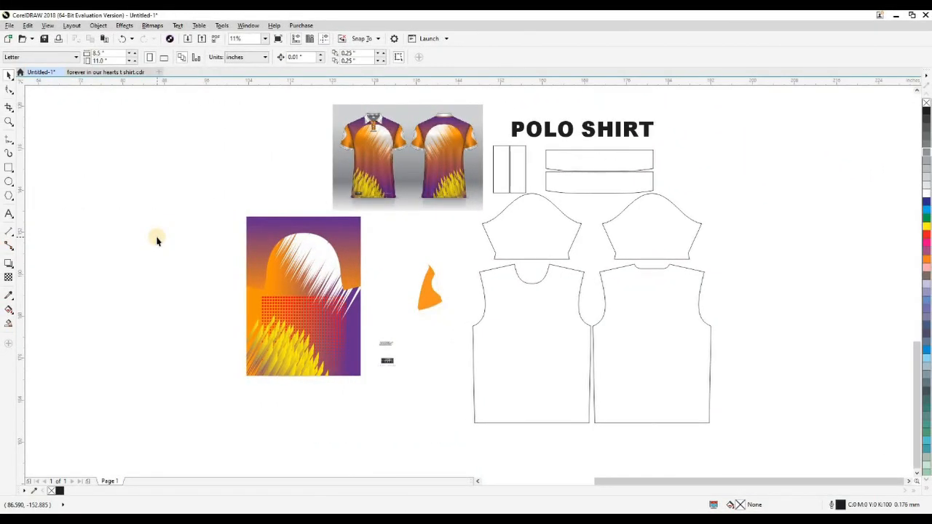
Step: In CorelDRAW, switch to wireframe view and move the arch-shaped curve out of the body design using a 25-inch nudge to the left
click(435, 146)
click(337, 260)
key(shift+F9)
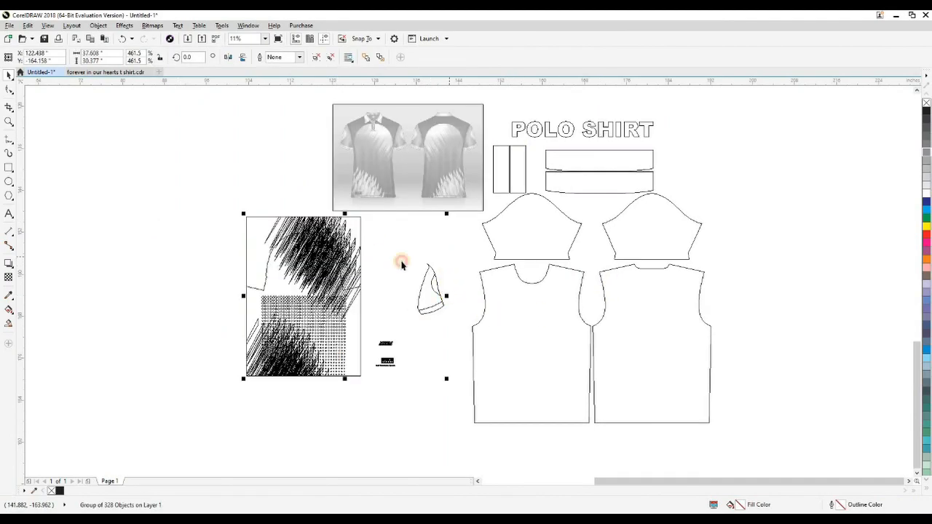
click(357, 227)
drag(290, 226, 291, 226)
key(ctrl+z)
key(Return)
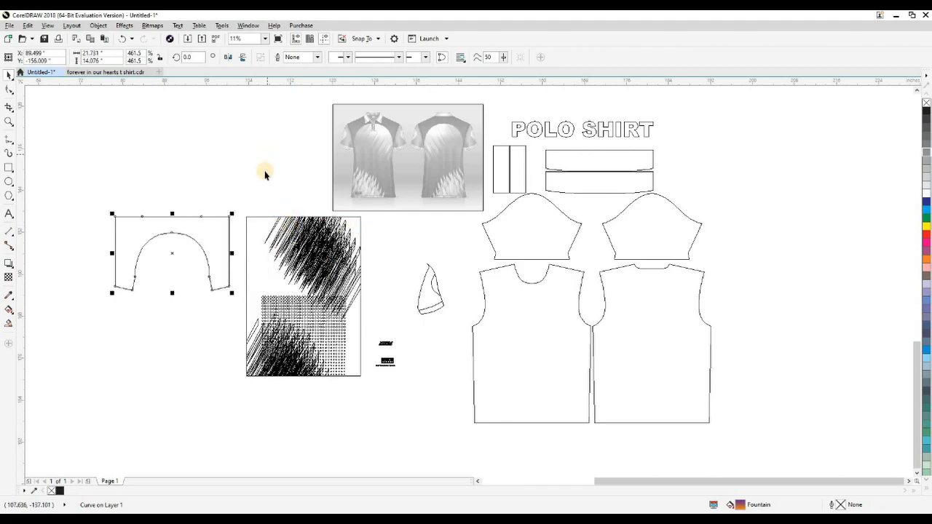
click(335, 394)
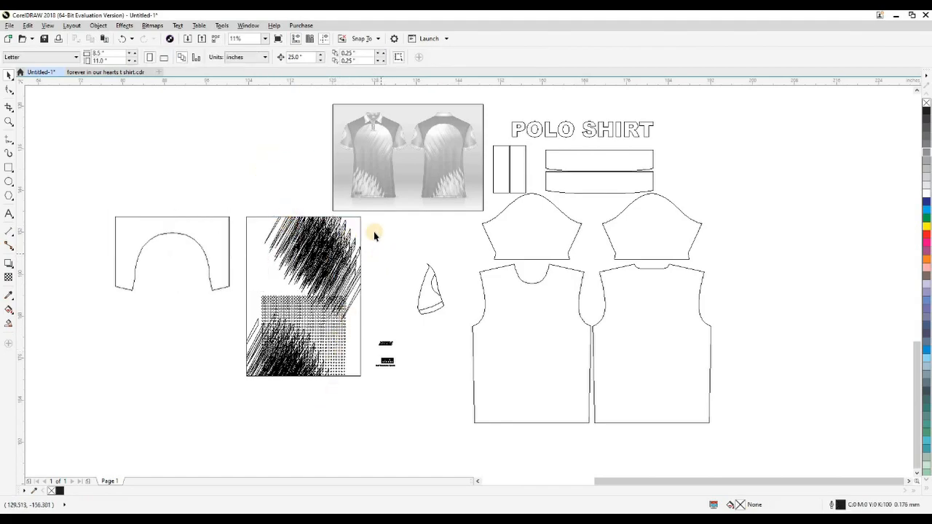
Step: Select the white diagonal streaks in the upper body design and move them 25 inches left, clear of the rectangle
drag(327, 153, 410, 209)
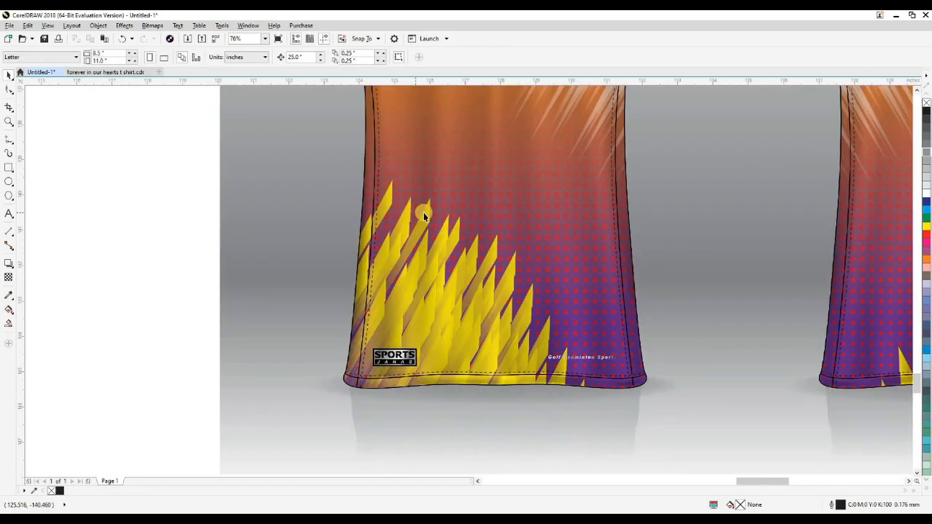
scroll(424, 216, down, 5)
scroll(398, 348, up, 2)
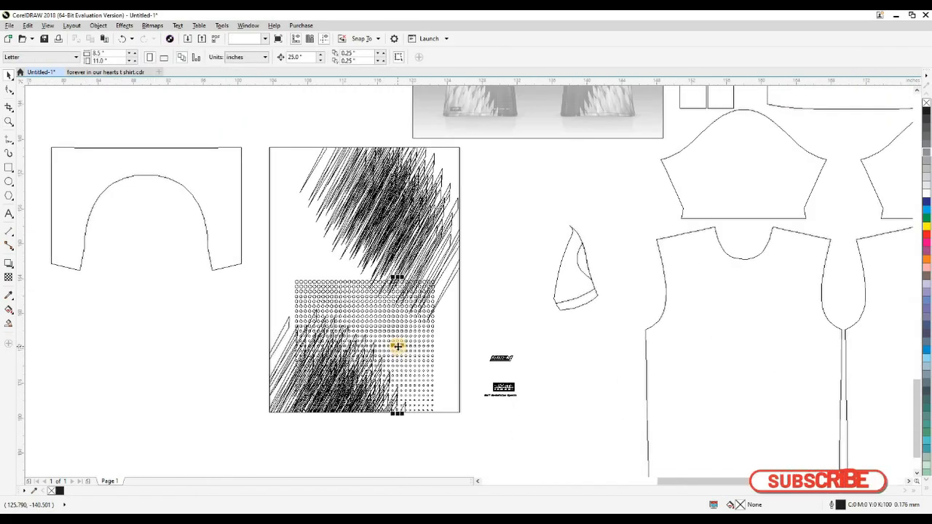
click(358, 333)
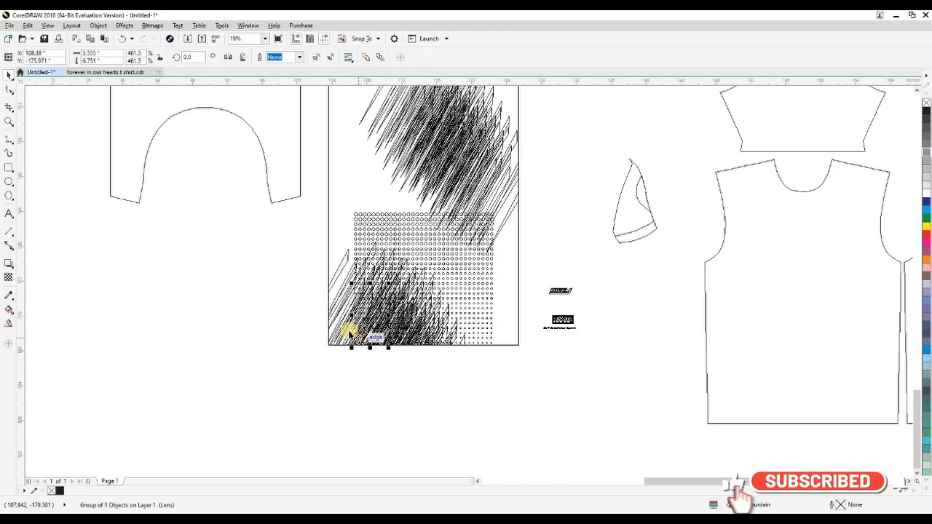
click(438, 154)
scroll(431, 280, down, 1)
click(282, 230)
click(373, 231)
scroll(392, 267, up, 1)
drag(552, 339, 584, 360)
key(Left)
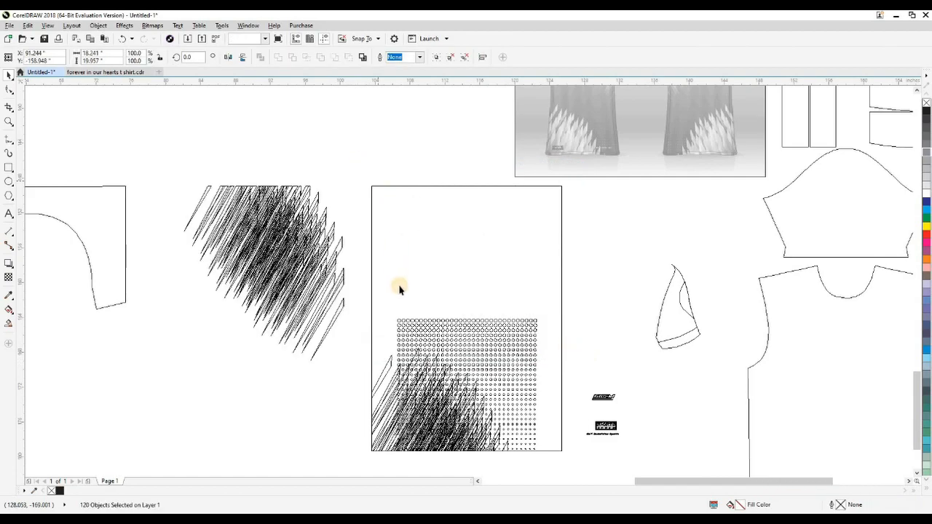
click(399, 289)
Step: Select the yellow streaks in the lower corner of the body design and move them 50 inches left, below the arch shape
scroll(358, 395, down, 2)
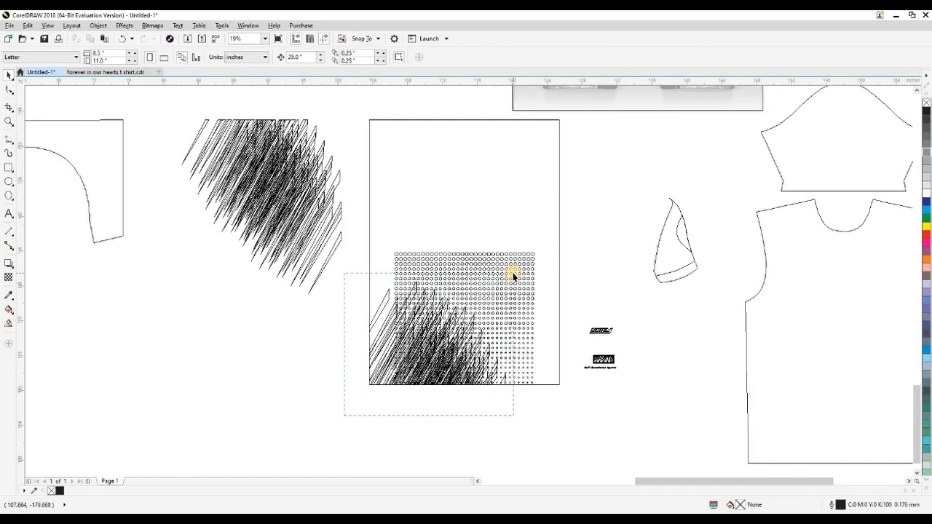
drag(513, 275, 514, 275)
key(Left)
scroll(406, 356, down, 1)
scroll(406, 356, left, 2)
key(Left)
click(477, 374)
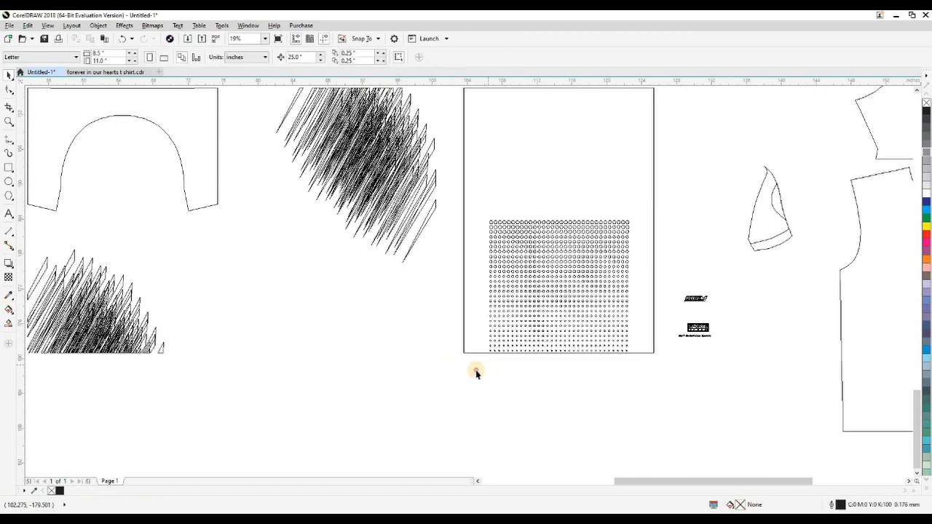
Step: Convert the yellow streaks to a 200 dpi CMYK bitmap with a transparent background
click(155, 339)
scroll(354, 316, left, 2)
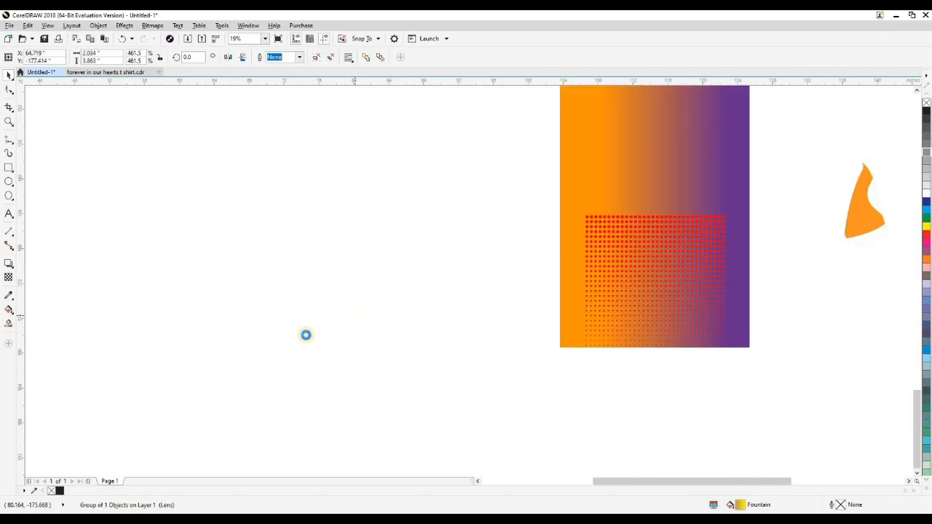
click(276, 340)
drag(91, 230, 91, 230)
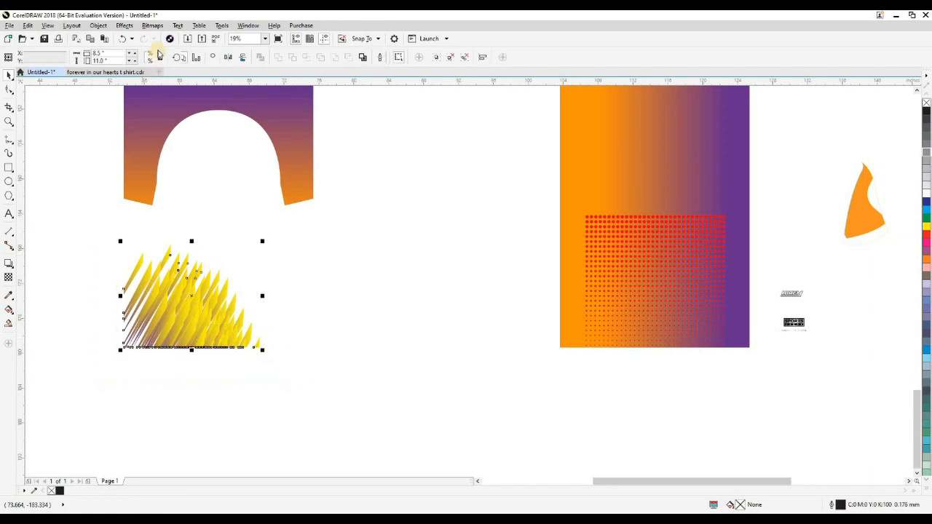
click(152, 26)
click(166, 37)
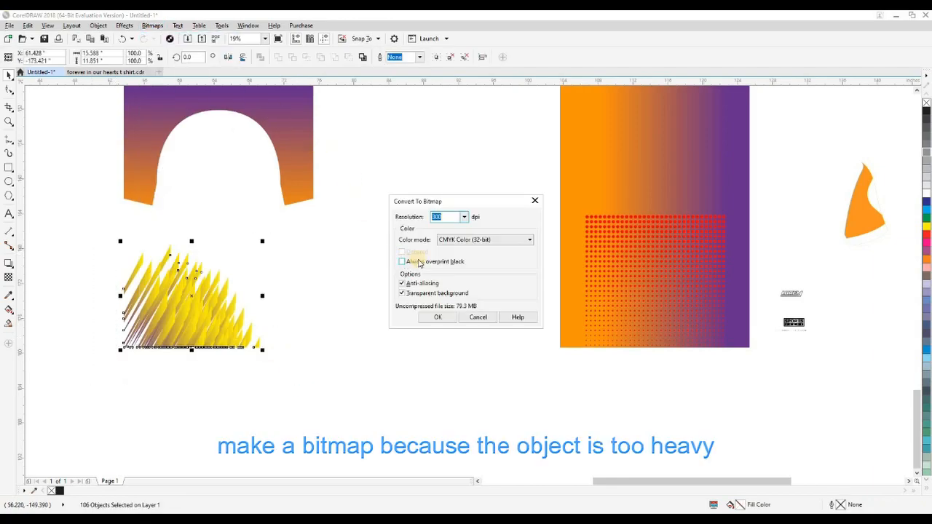
click(464, 218)
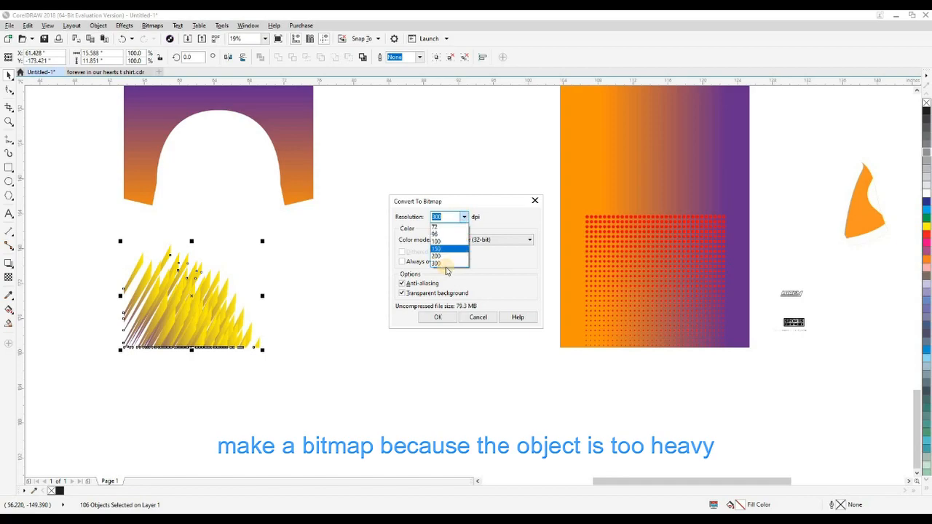
click(444, 257)
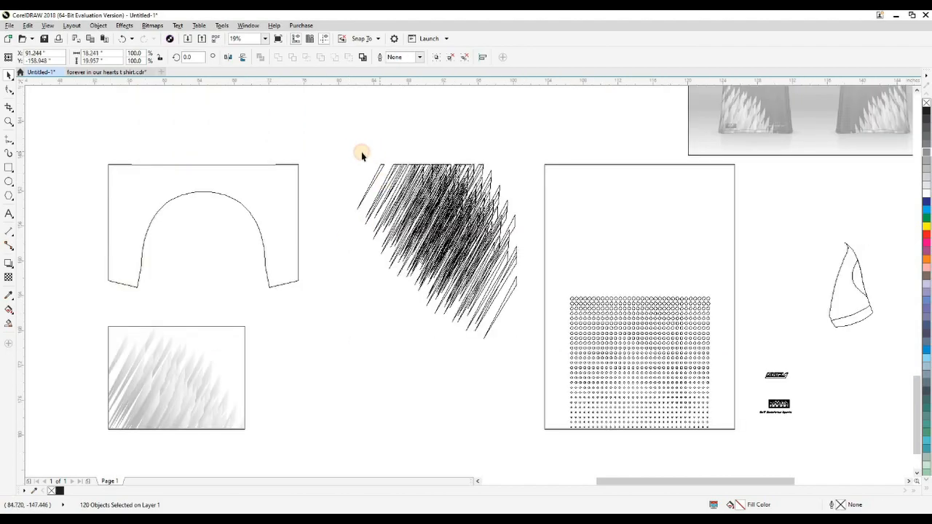
Step: Convert the white diagonal streaks to a 100 dpi CMYK bitmap with a transparent background
click(361, 152)
click(416, 270)
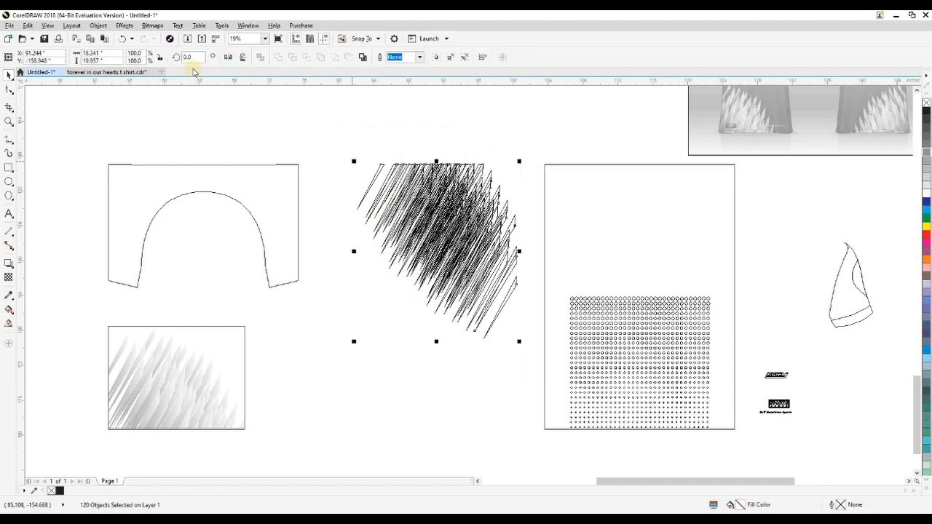
click(152, 26)
click(179, 35)
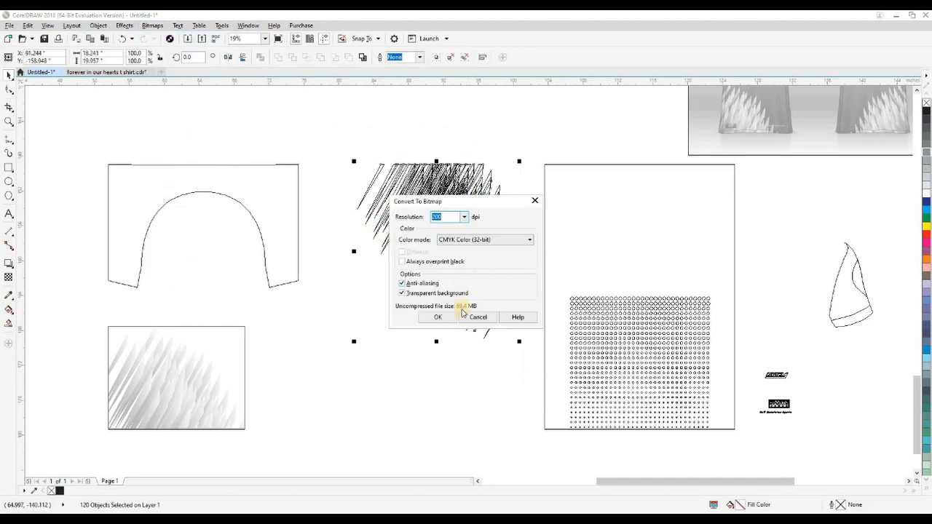
click(464, 217)
click(446, 241)
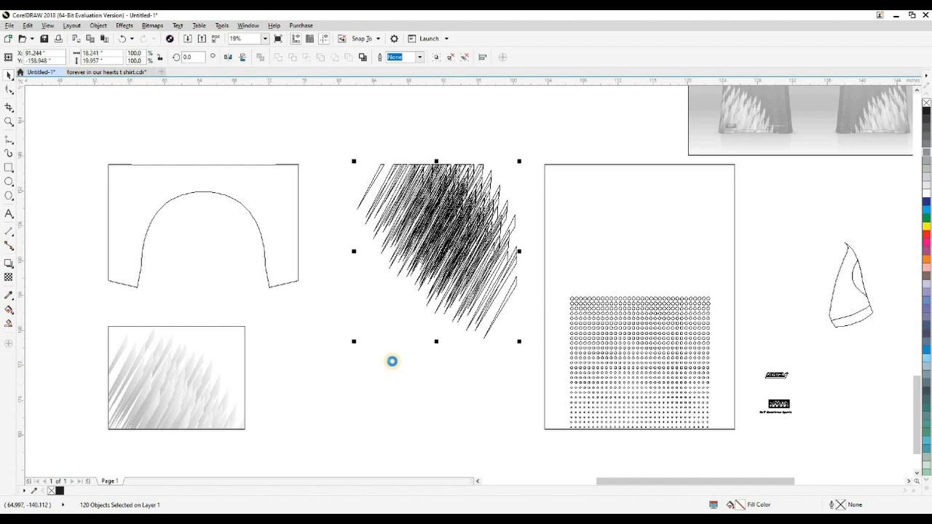
key(Delete)
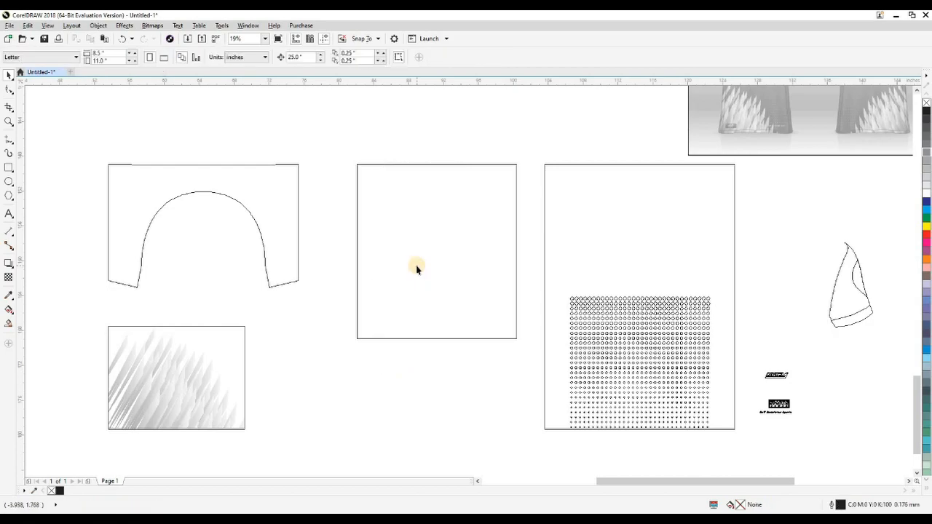
Step: Separate the halftone dots into columns and duplicate the leftmost column one dot spacing to the left
key(shift+F9)
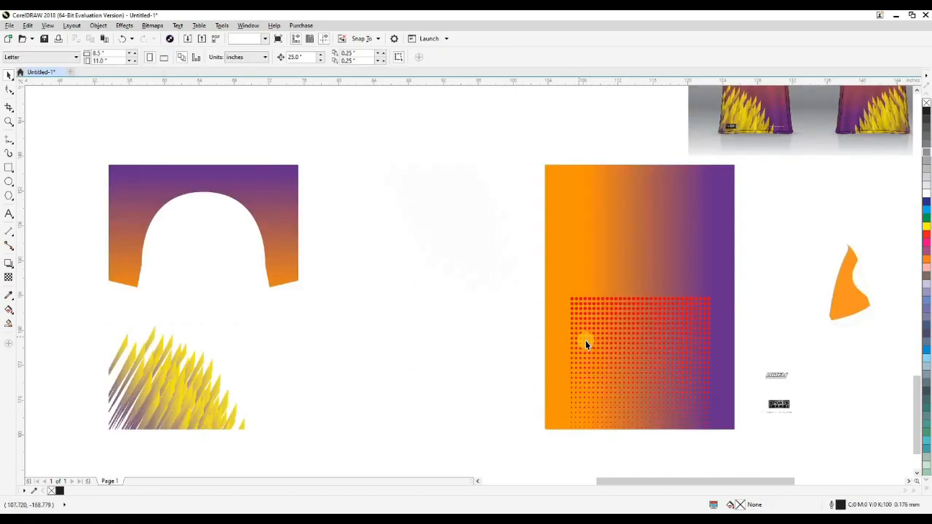
click(586, 344)
key(shift+F9)
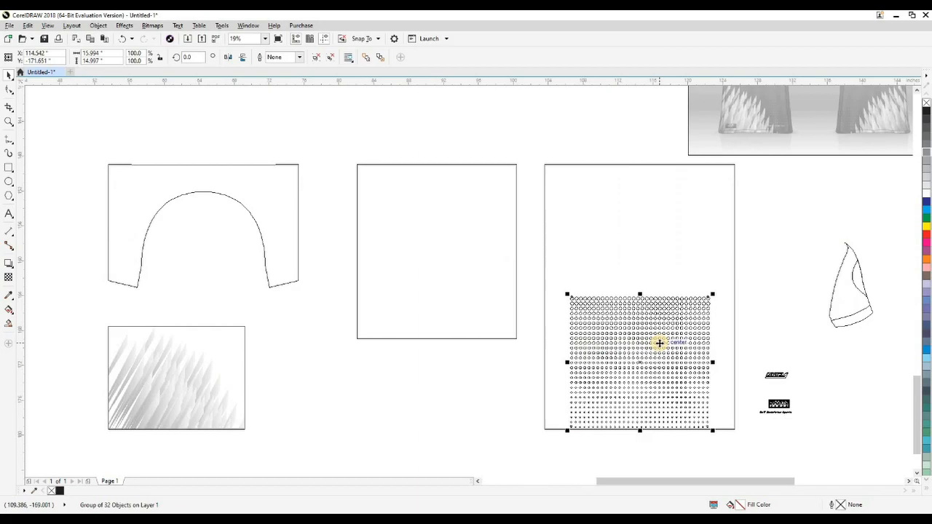
click(487, 367)
click(573, 344)
key(F2)
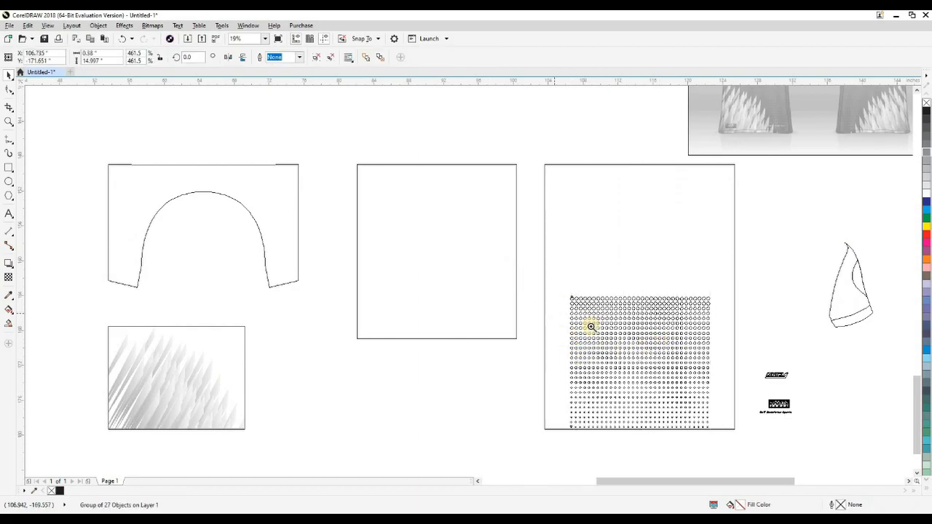
drag(530, 276, 591, 327)
shift+click(590, 261)
scroll(592, 260, up, 1)
drag(588, 241, 517, 243)
Step: Duplicate the two leftmost dot columns repeatedly to the left until the pattern extends past the body rectangle's edge
scroll(543, 266, down, 2)
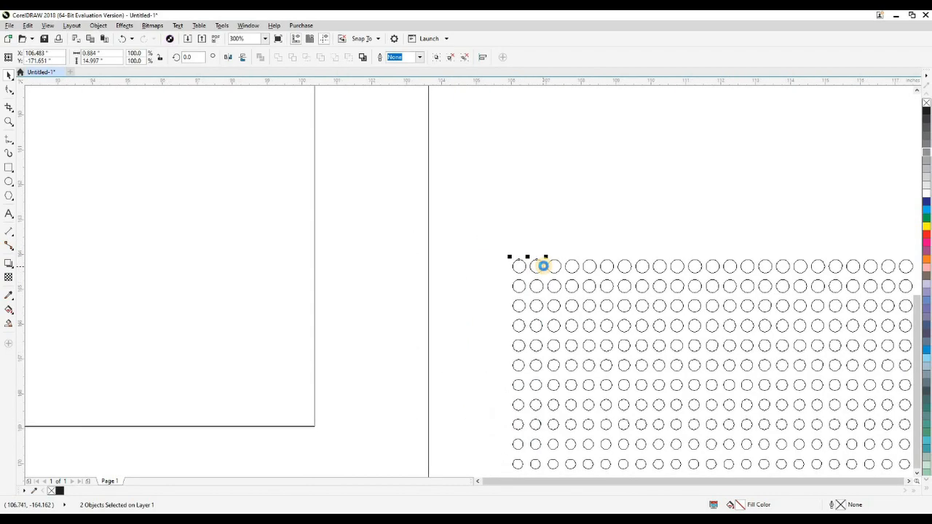
scroll(543, 266, down, 1)
key(ctrl+r)
key(ctrl+r)
key(ctrl+r)
key(ctrl+r)
key(ctrl+r)
key(ctrl+r)
key(ctrl+r)
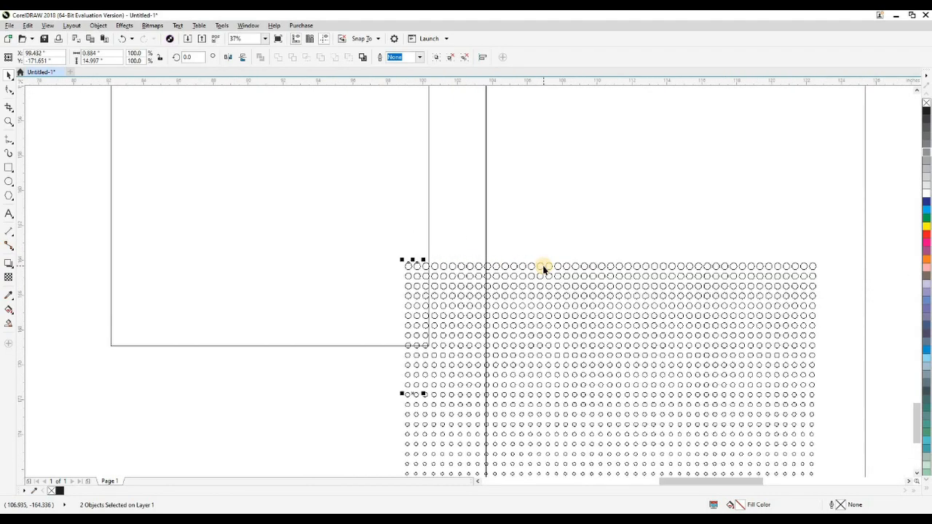
key(ctrl+r)
Step: Group all the halftone dot columns and centre the group horizontally on the body rectangle
scroll(402, 241, down, 2)
drag(371, 347, 512, 238)
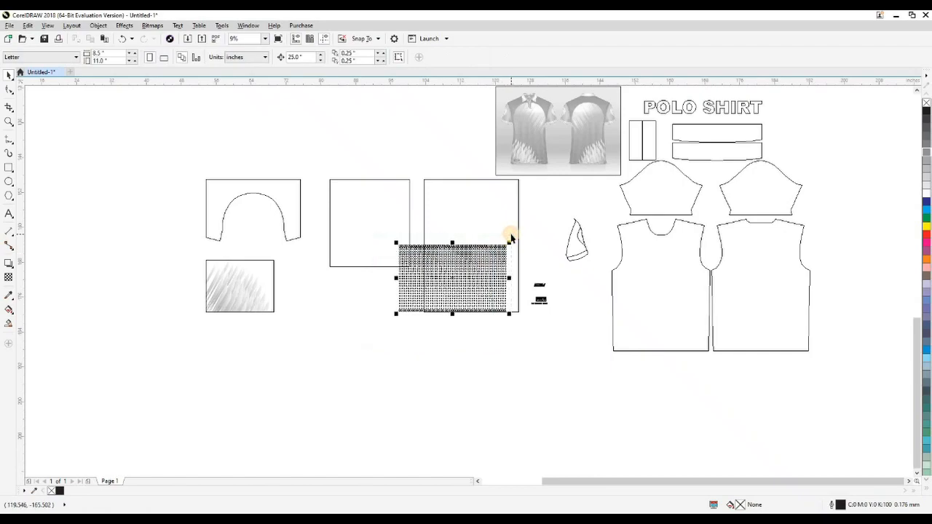
key(ctrl+g)
shift+click(519, 232)
key(c)
key(z)
Step: Move the yellow streak bitmap 50 inches and the white streak bitmap 25 inches right, back onto the body rectangle, and restore the full-colour view
drag(395, 231, 520, 343)
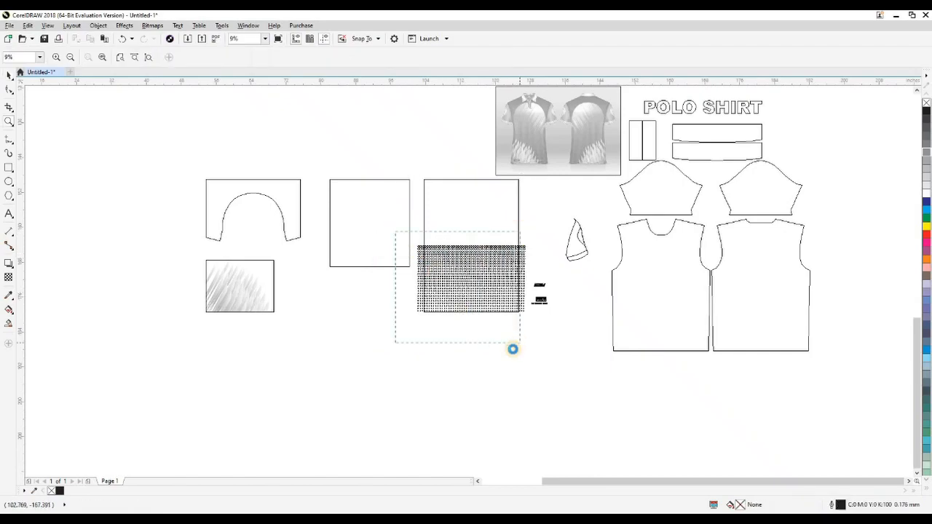
scroll(502, 387, down, 1)
click(169, 342)
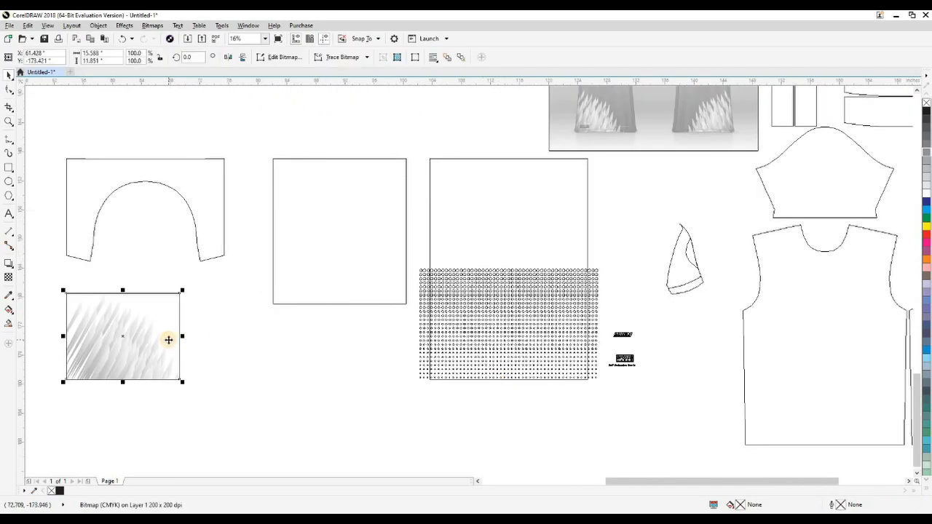
key(Right)
key(Right)
click(304, 236)
key(Delete)
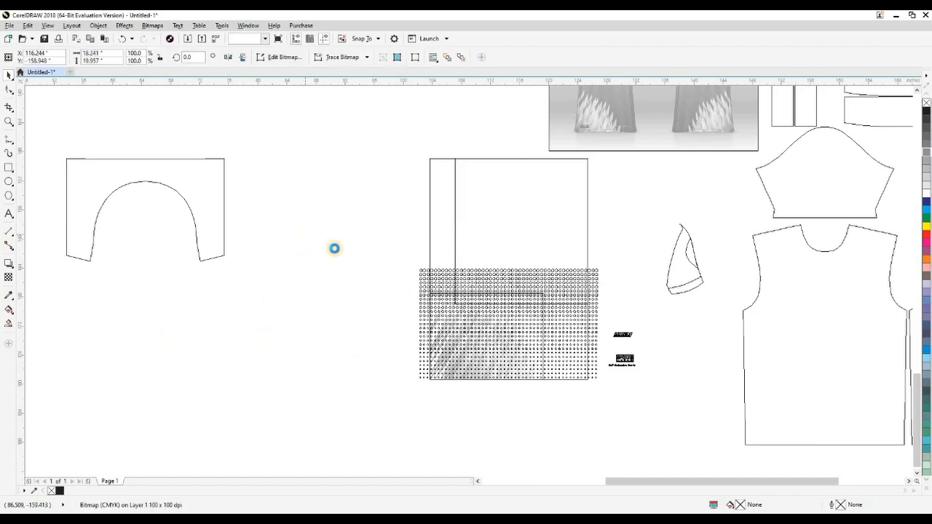
key(shift+F9)
drag(342, 241, 278, 288)
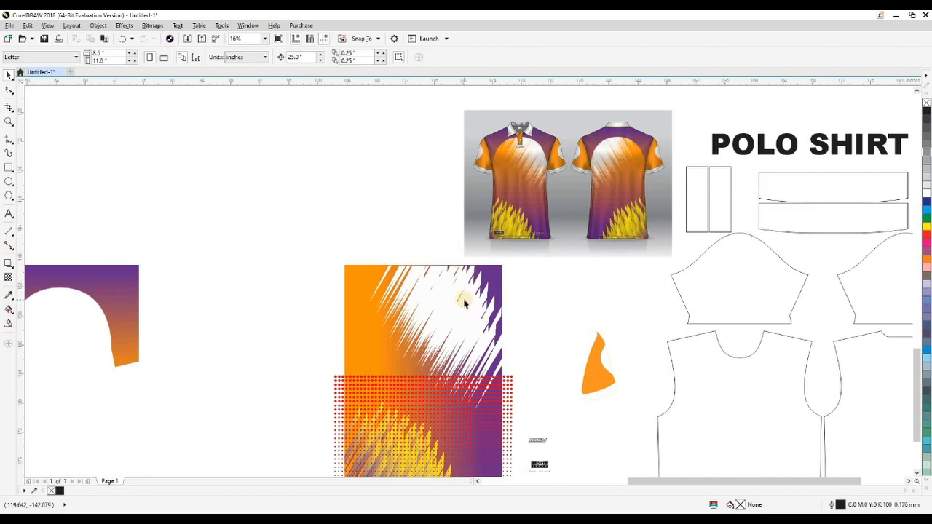
Step: PowerClip the white streak bitmap and the halftone dot group inside the gradient body rectangle
click(284, 283)
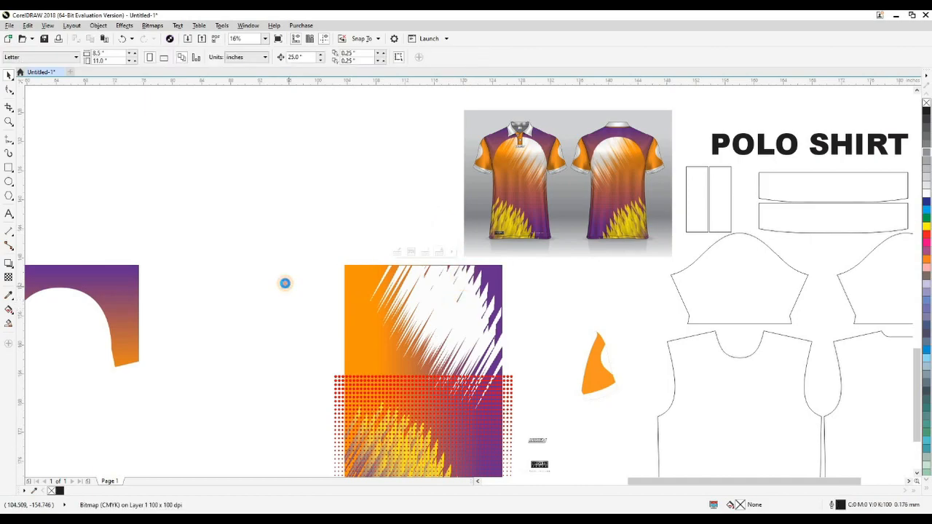
click(338, 382)
click(295, 345)
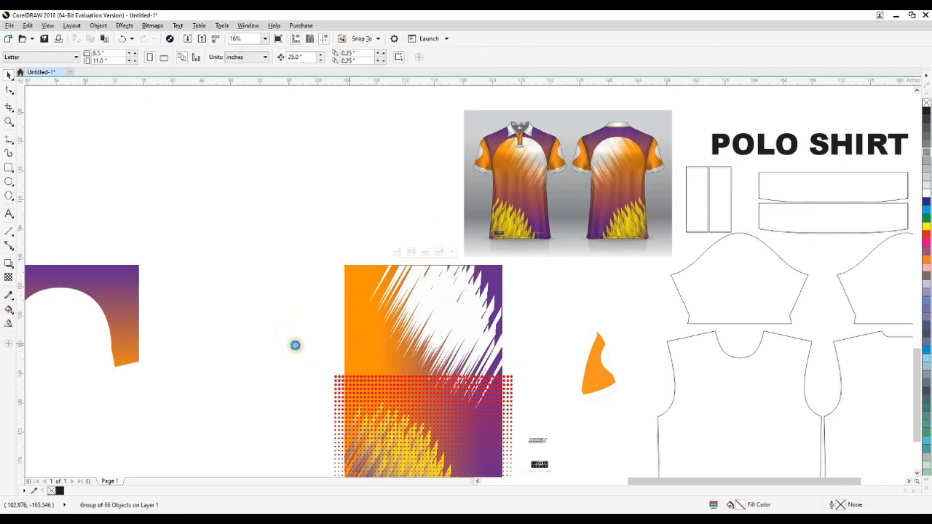
drag(297, 354, 299, 293)
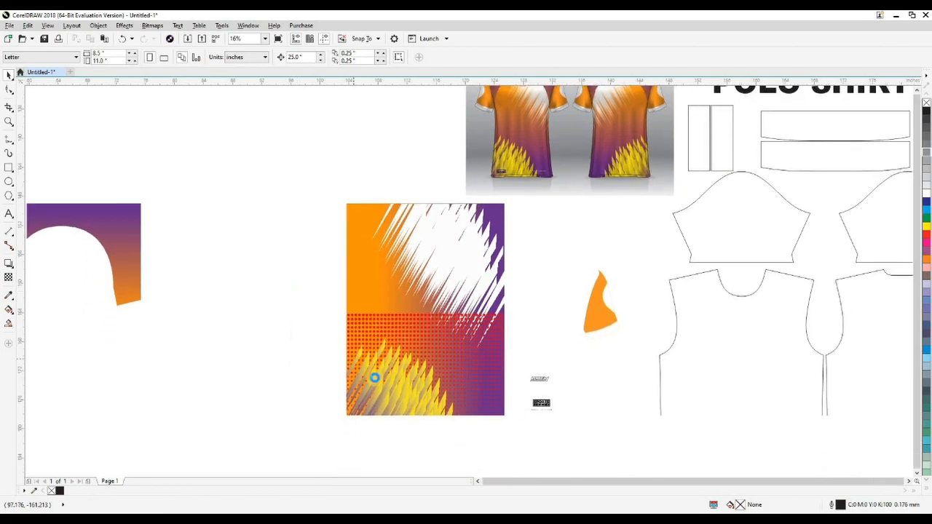
Step: Shift the yellow streak bitmap slightly left past the body's edge and PowerClip it inside the gradient body rectangle
click(375, 381)
drag(379, 399, 372, 399)
click(292, 324)
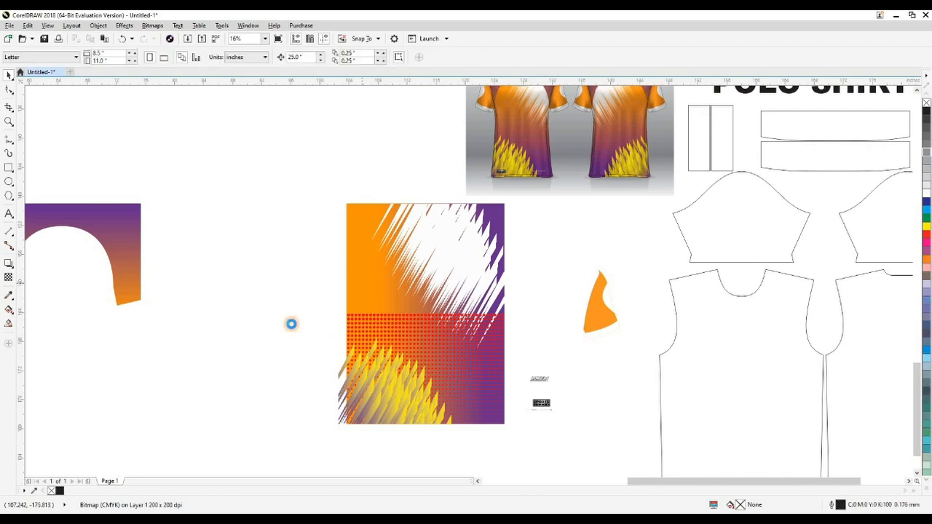
click(292, 325)
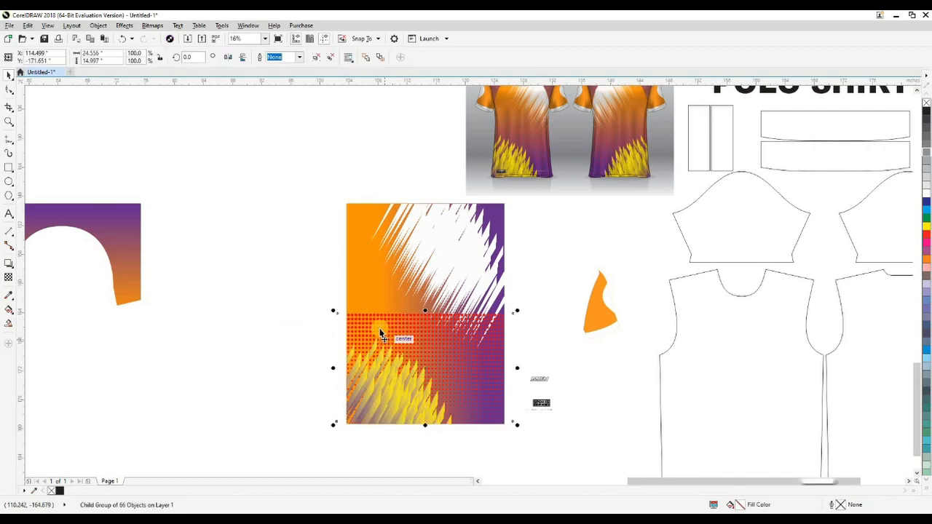
click(326, 313)
ctrl+click(366, 375)
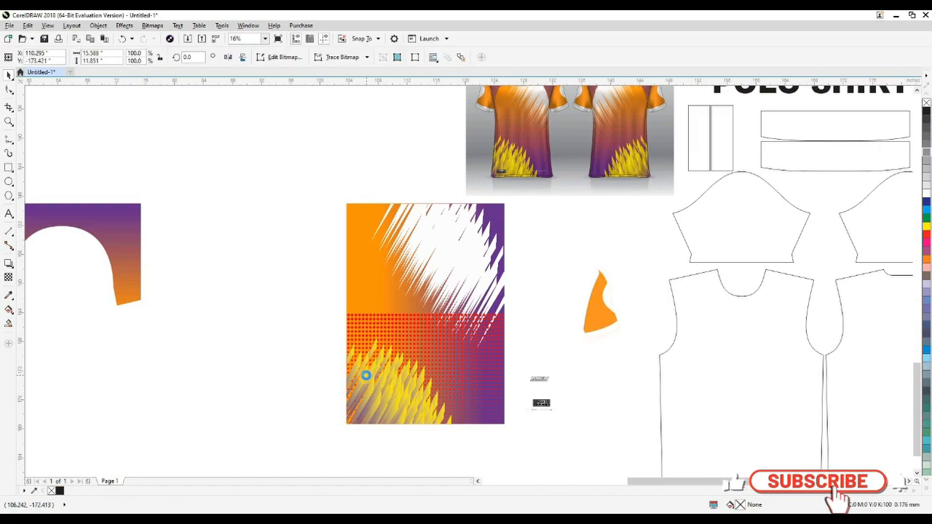
Step: Cut the yellow streak bitmap out of the body's PowerClip, paste it back and move it 25 inches left
key(ctrl+x)
key(ctrl+v)
key(Left)
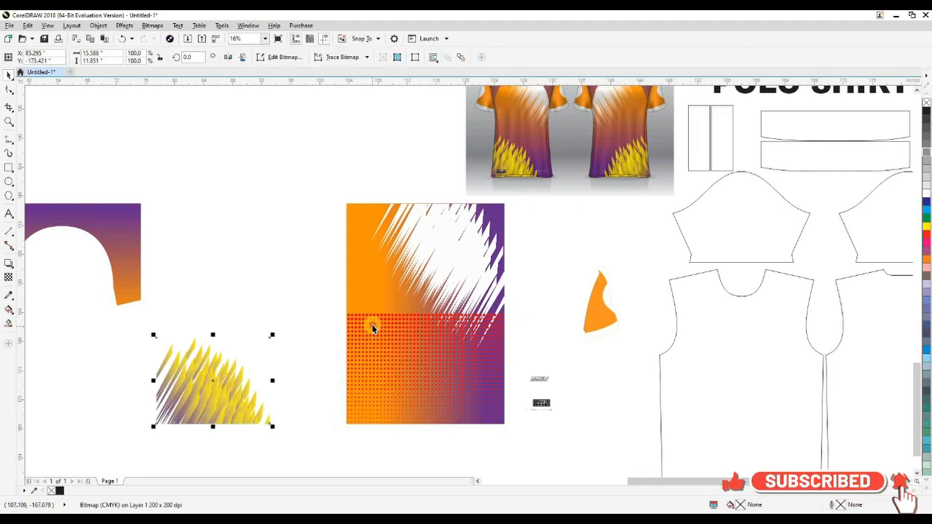
Step: Take the halftone dots out of the body's PowerClip as a 100 dpi CMYK bitmap, kept in place over the body
click(372, 325)
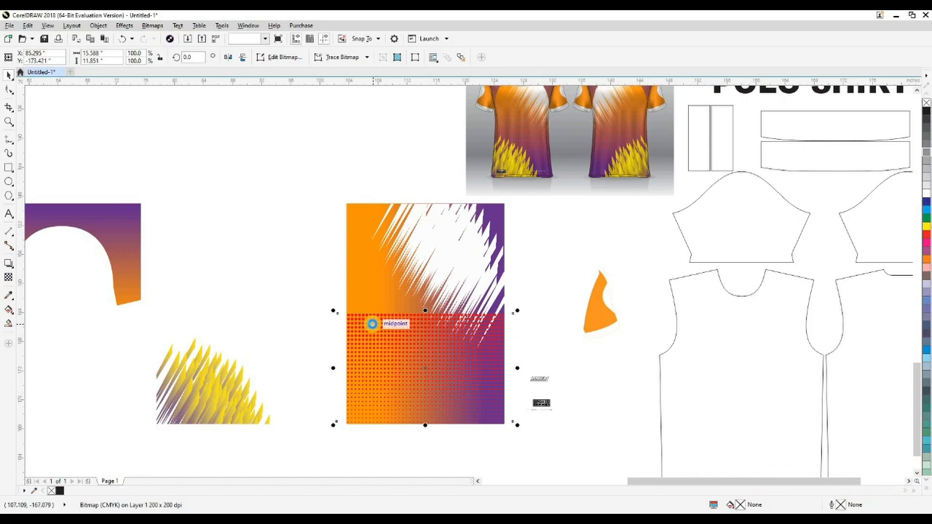
click(327, 304)
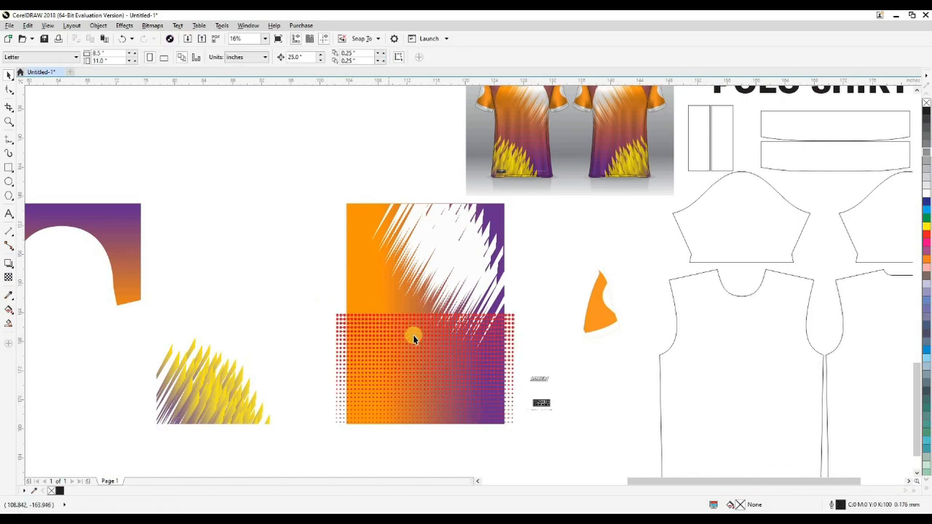
drag(556, 314, 586, 285)
drag(476, 339, 480, 386)
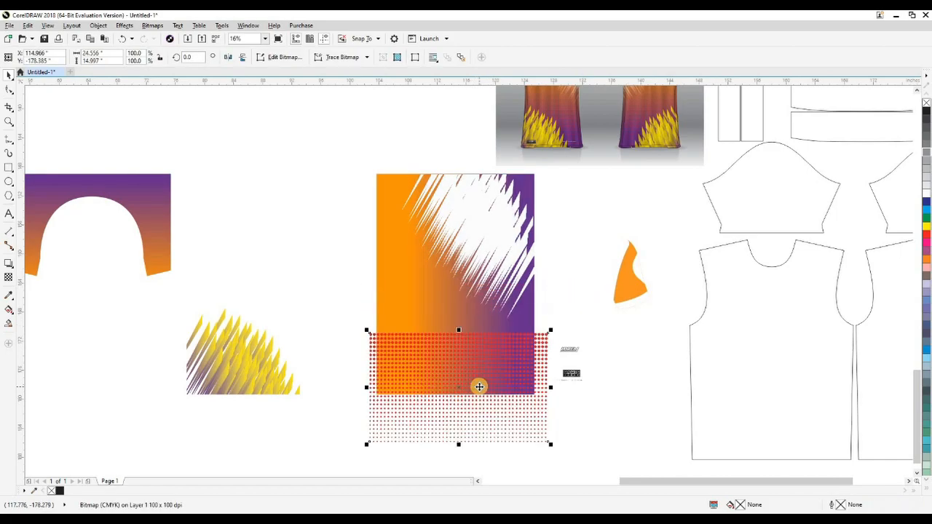
key(ctrl+z)
Step: Apply a linear transparency to the halftone dot bitmap so the dots fade out towards their upper edge
click(354, 370)
key(shift+F9)
key(shift+F9)
click(402, 366)
drag(562, 107, 555, 170)
scroll(554, 170, up, 3)
scroll(554, 170, down, 3)
scroll(439, 330, down, 1)
scroll(440, 333, up, 1)
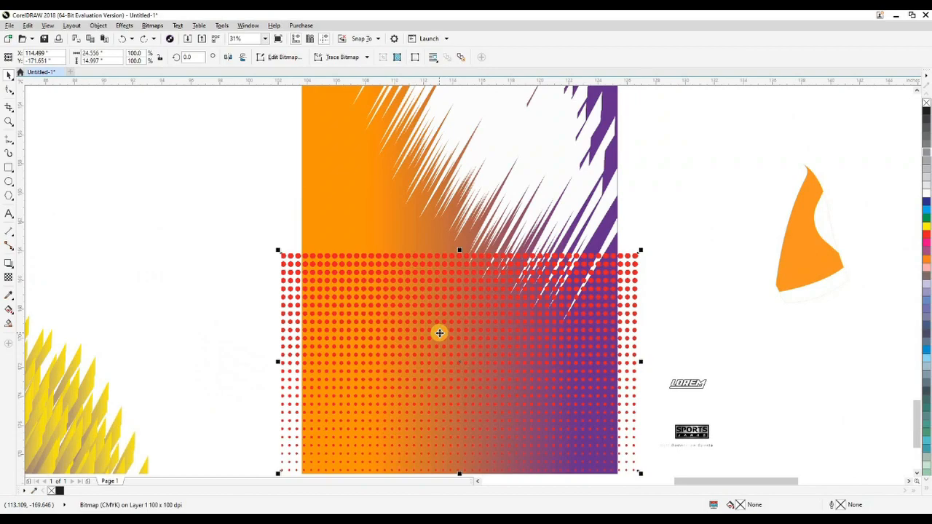
drag(445, 328, 460, 258)
key(ctrl+z)
drag(445, 299, 451, 260)
key(space)
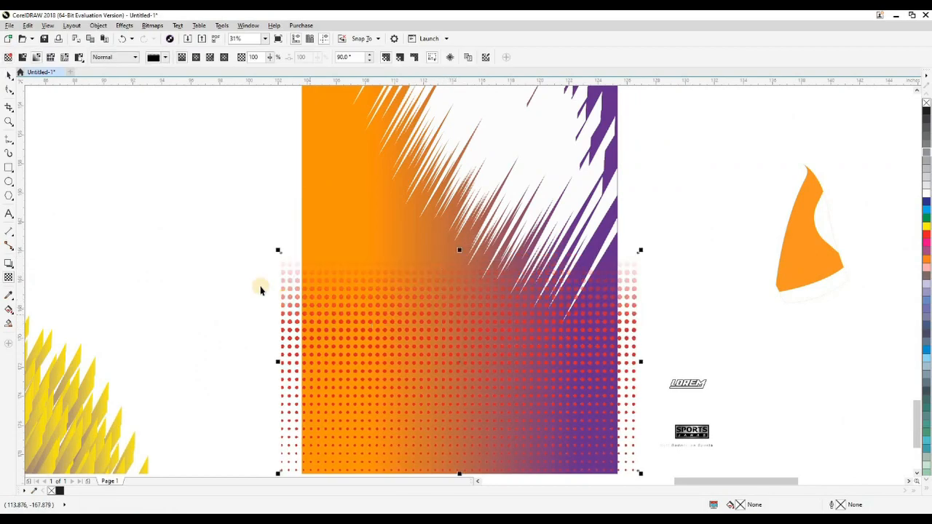
Step: PowerClip the faded dots inside the body rectangle and turn its gradient vertical, orange at the top to purple at the bottom
click(261, 289)
scroll(419, 291, down, 2)
click(384, 250)
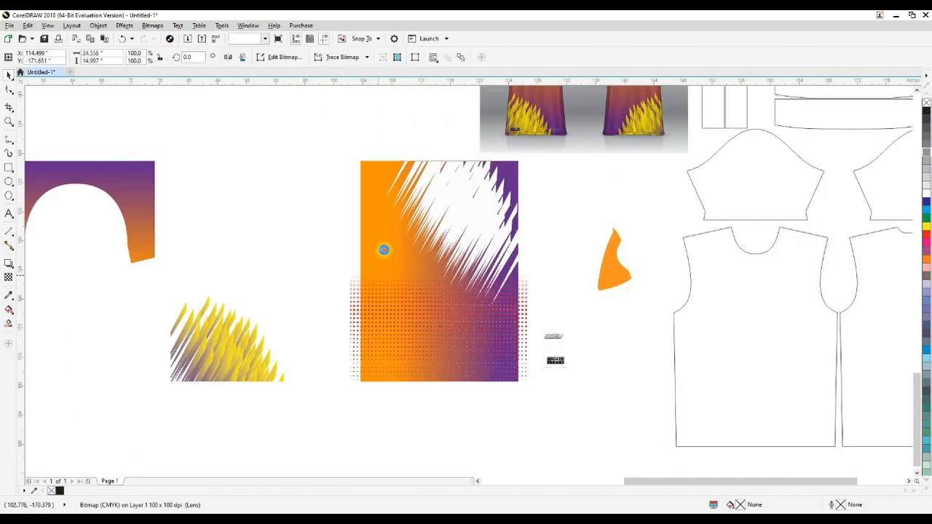
key(g)
drag(427, 162, 424, 384)
key(space)
click(328, 326)
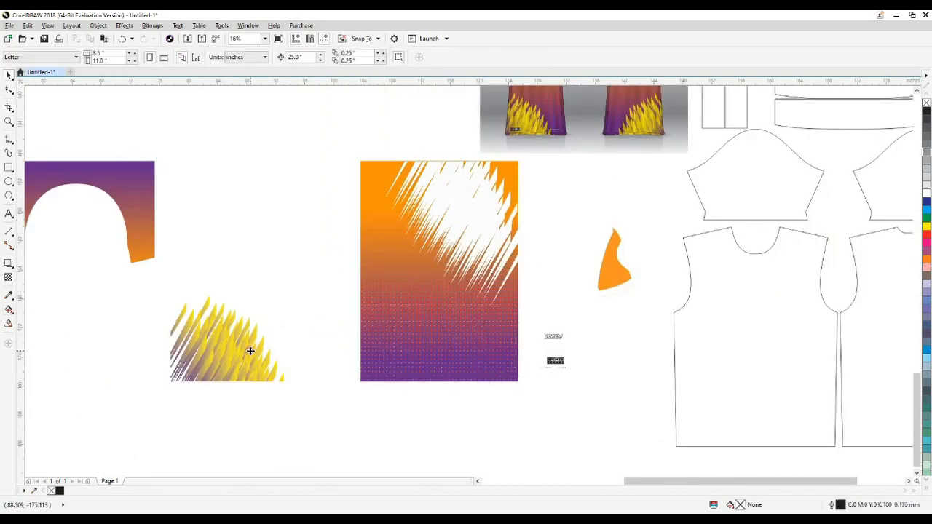
Step: Move the yellow streak bitmap back onto the body's lower left corner and PowerClip it inside the body rectangle
drag(251, 351, 433, 351)
click(297, 276)
scroll(349, 348, down, 1)
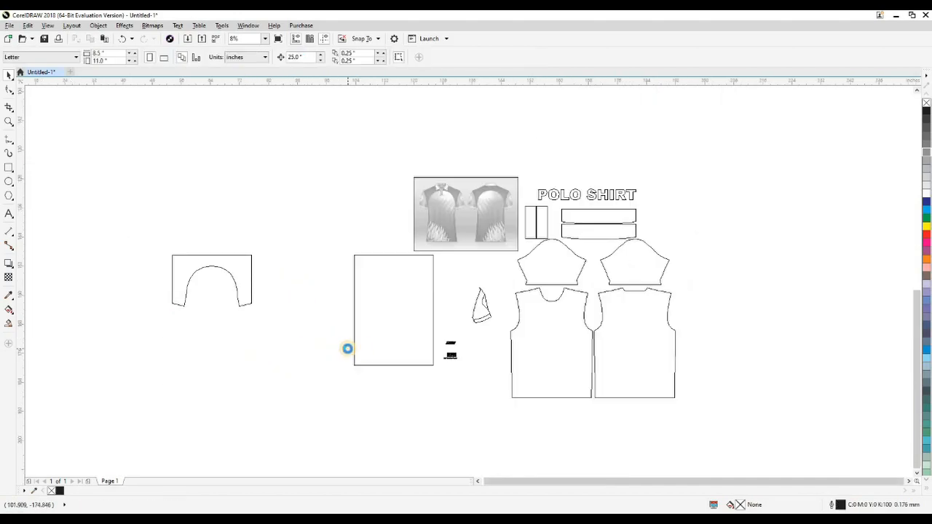
Step: Fit the body artwork to the front pattern piece at 22.5 by 30.25 inches and PowerClip it inside that piece
click(521, 352)
click(396, 327)
drag(551, 344, 555, 357)
scroll(589, 287, up, 2)
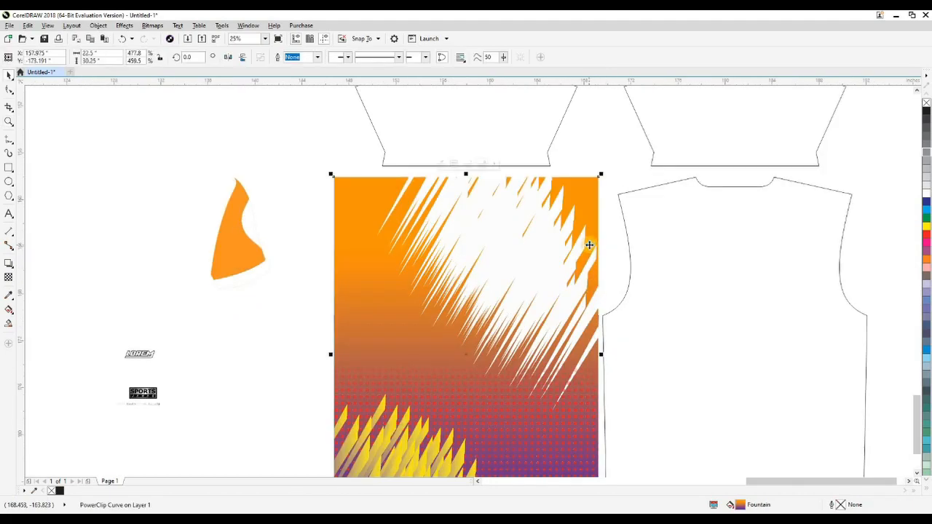
click(579, 209)
scroll(557, 278, down, 2)
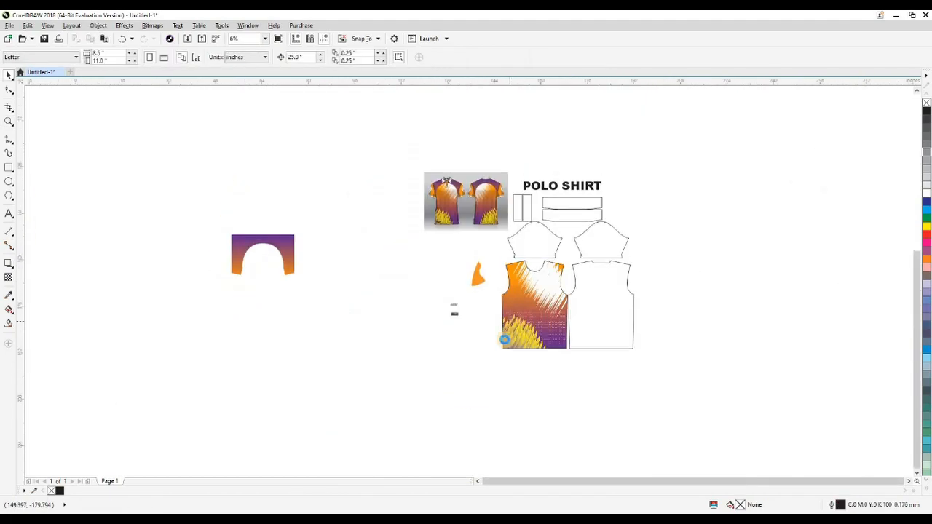
Step: Move the arched purple-to-orange yoke onto the front pattern piece and centre it horizontally
click(274, 265)
drag(276, 265, 565, 351)
scroll(548, 261, up, 2)
shift+click(484, 409)
key(c)
key(t)
click(398, 409)
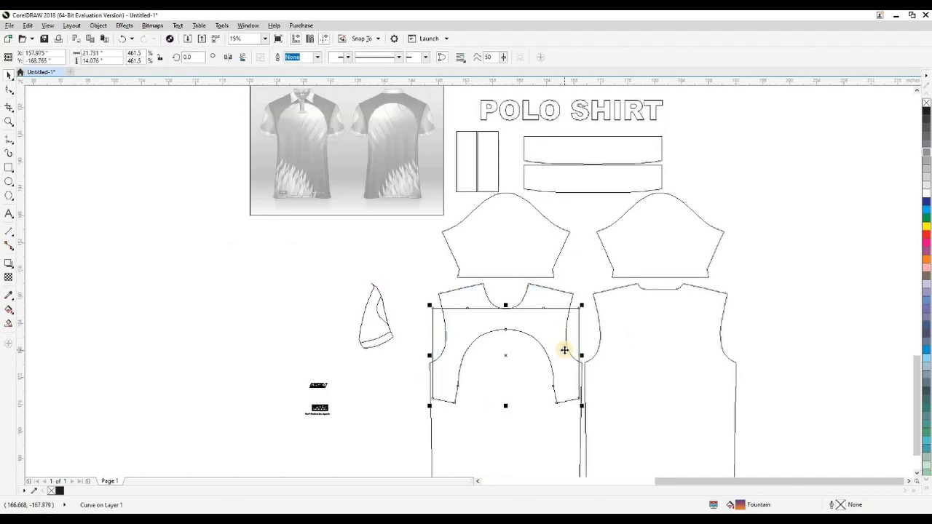
Step: Widen the arched yoke about its centre to 22.69 inches so it covers both sides of the front piece
scroll(565, 389, up, 2)
drag(603, 317, 611, 319)
scroll(576, 338, down, 4)
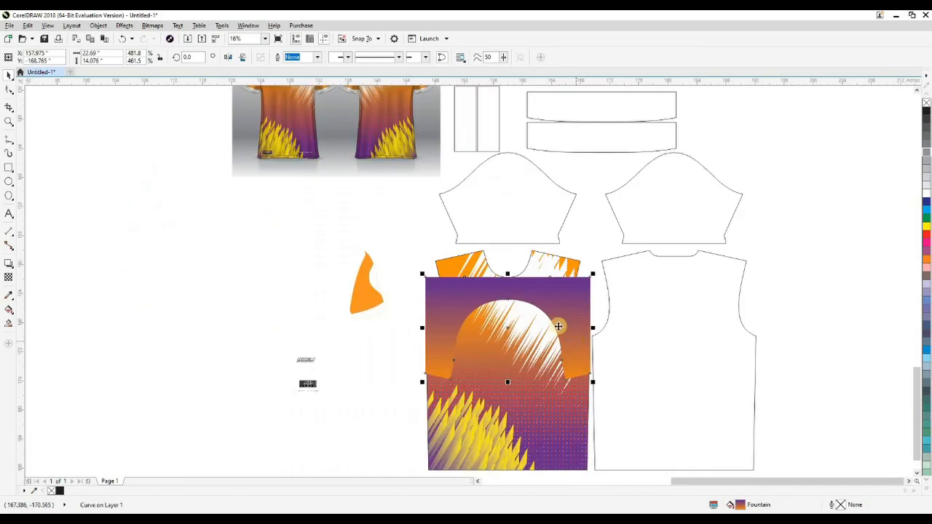
Step: Move the polo mockup image onto the back pattern piece, beside the front artwork, for reference
click(470, 231)
drag(469, 231, 665, 362)
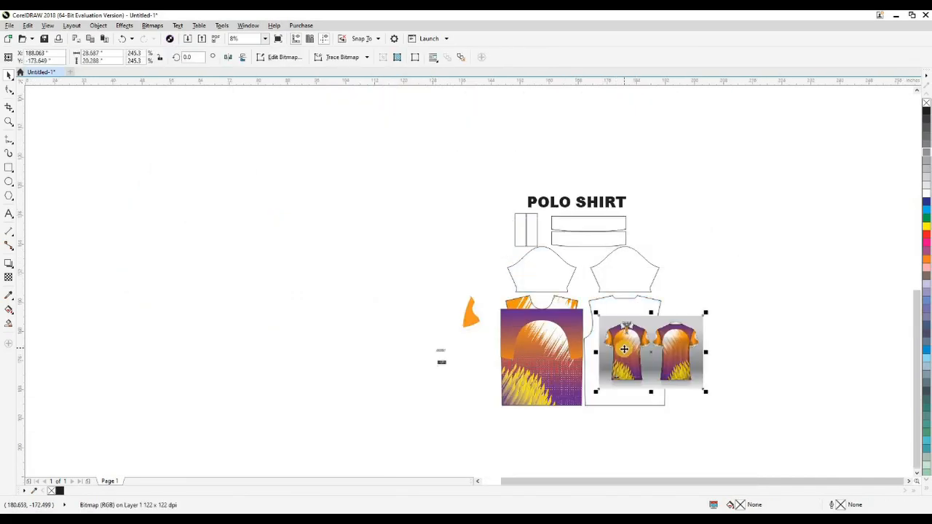
key(z)
drag(487, 274, 631, 406)
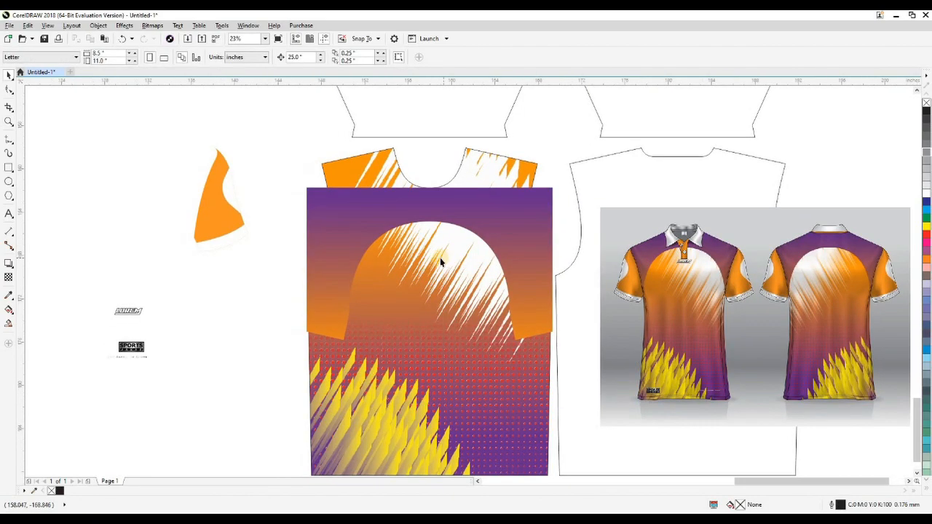
Step: Raise the yoke's upper edge nodes past the front piece's shoulders, making the shape about 20.3 inches tall
key(shift+F9)
click(539, 201)
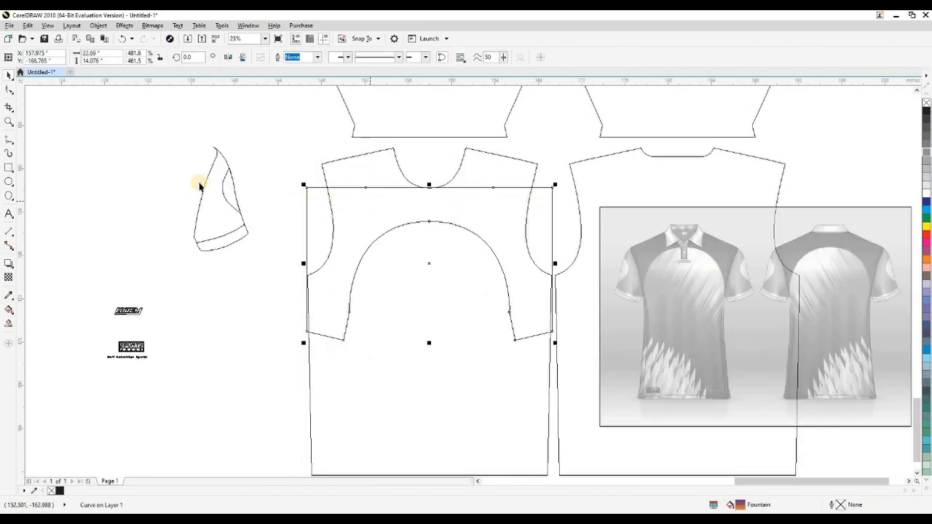
click(12, 89)
drag(254, 158, 552, 121)
key(space)
key(shift+F9)
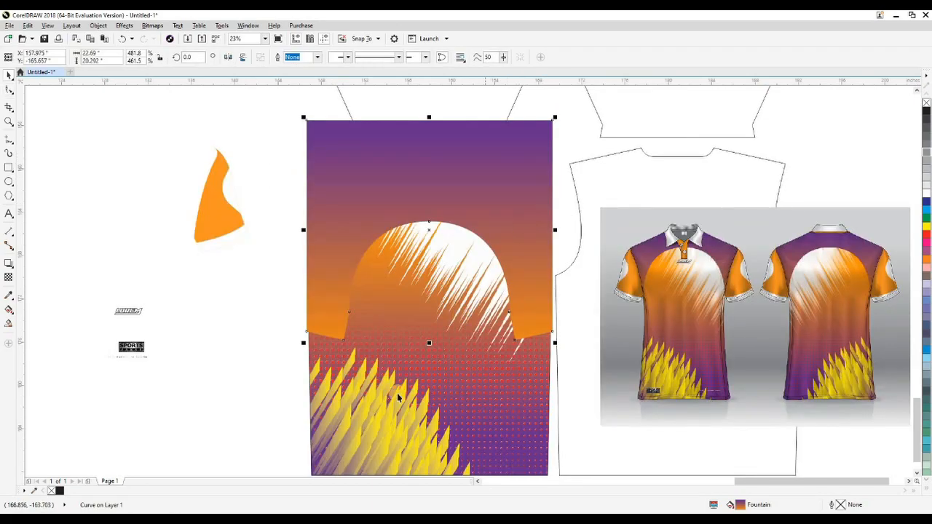
Step: Try PowerClipping the extended yoke inside the front pattern piece
click(255, 362)
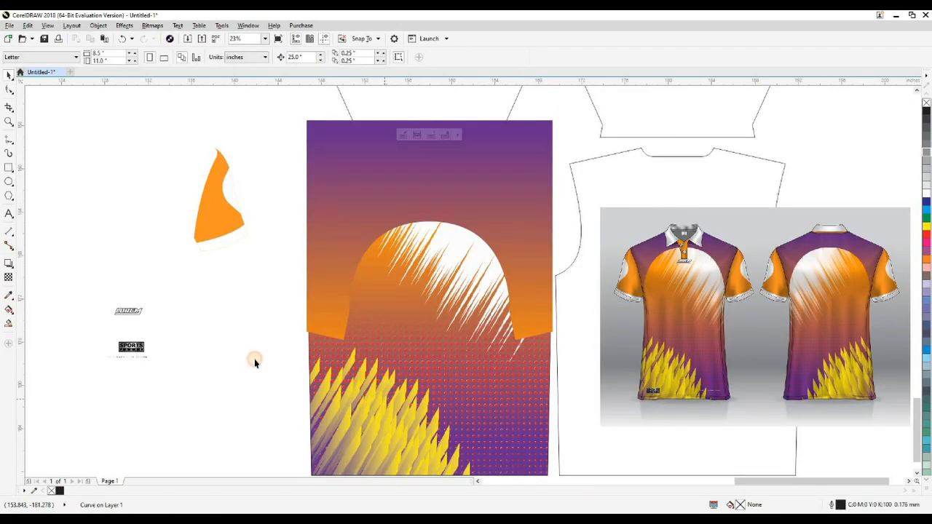
click(535, 294)
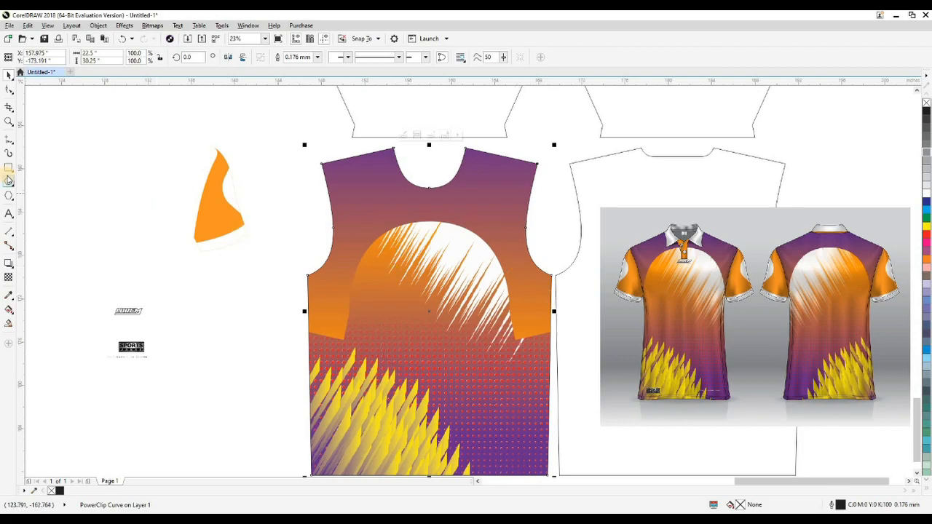
key(ctrl+z)
Step: Draw a circle about 22.7 inches across over the front pattern piece and align it to the piece's centre and bottom
key(shift+F9)
drag(310, 221, 562, 473)
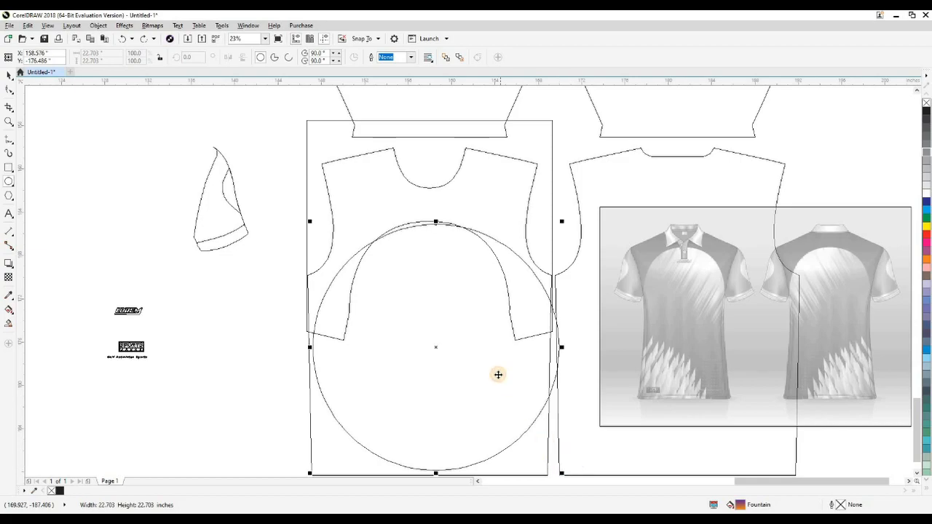
key(space)
shift+click(539, 445)
key(c)
key(b)
click(206, 346)
Step: Move the circle up until its top meets the top of the yoke's arch
click(539, 331)
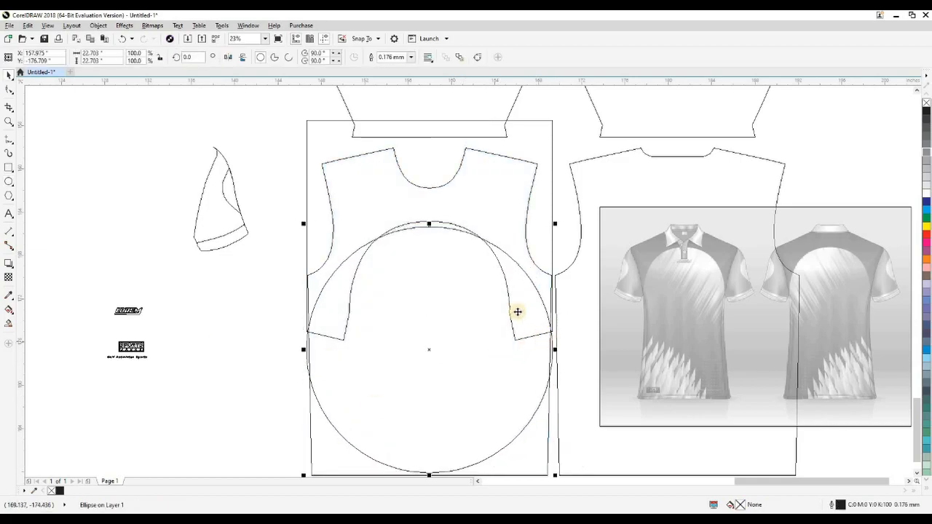
scroll(444, 234, up, 1)
drag(425, 223, 426, 211)
scroll(439, 229, down, 1)
click(247, 346)
Step: Cut the circle out of the yoke to give it a wider arch, and PowerClip the yoke inside the front piece
key(shift+F9)
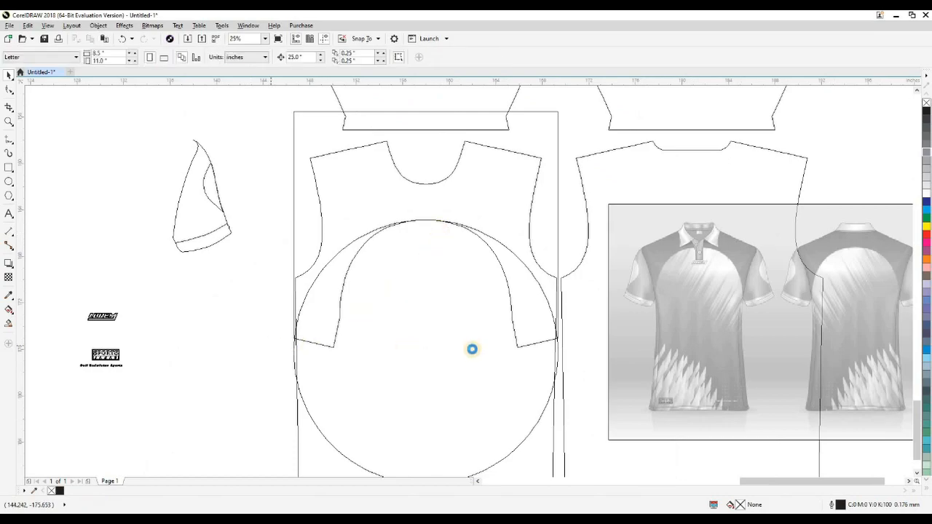
click(513, 252)
shift+click(517, 197)
click(292, 56)
click(328, 308)
click(301, 328)
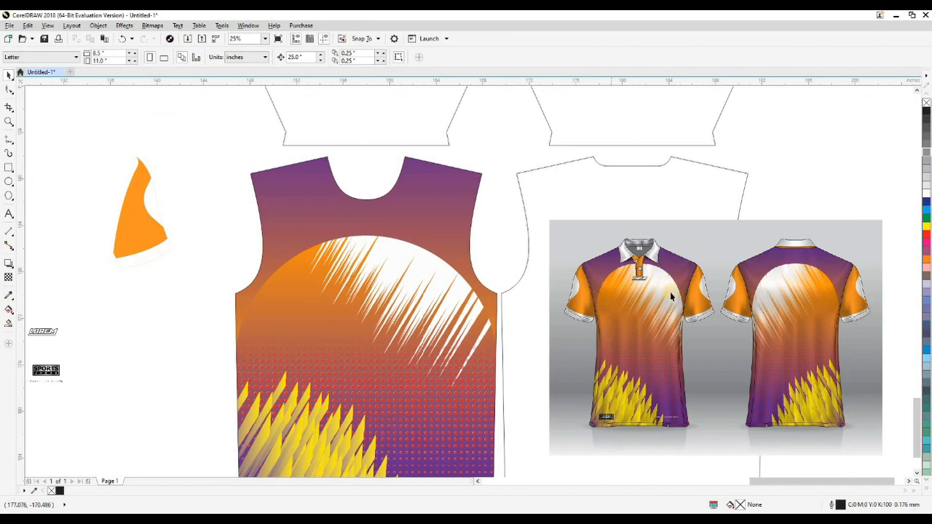
Step: Shift the clipped yoke's fountain fill down so the purple reaches further down from the shoulders
drag(426, 214, 435, 231)
ctrl+click(428, 230)
key(g)
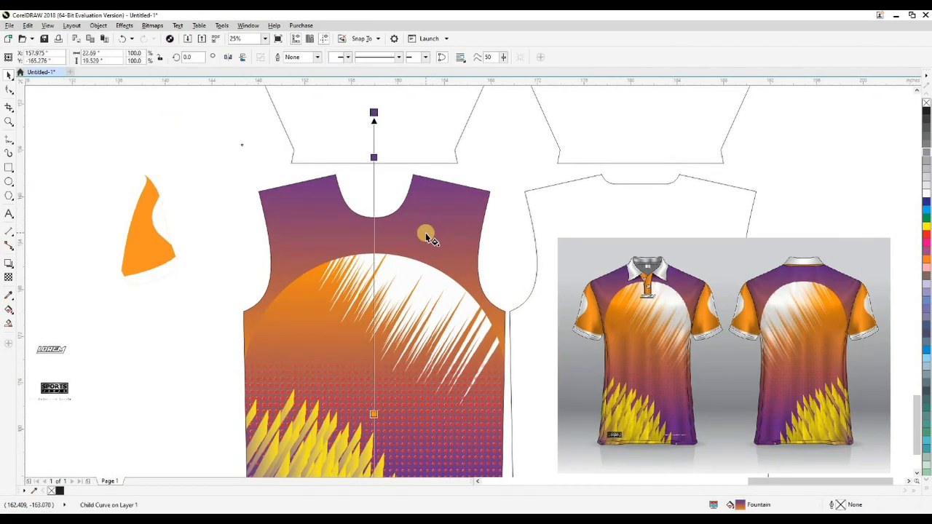
drag(374, 196, 374, 208)
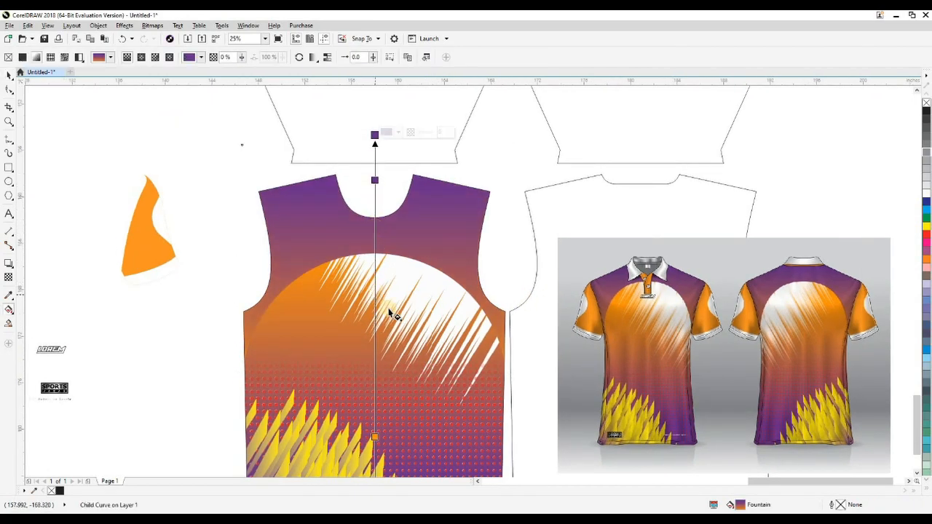
scroll(397, 311, down, 1)
drag(385, 415, 385, 365)
key(ctrl+z)
click(250, 340)
scroll(390, 279, up, 2)
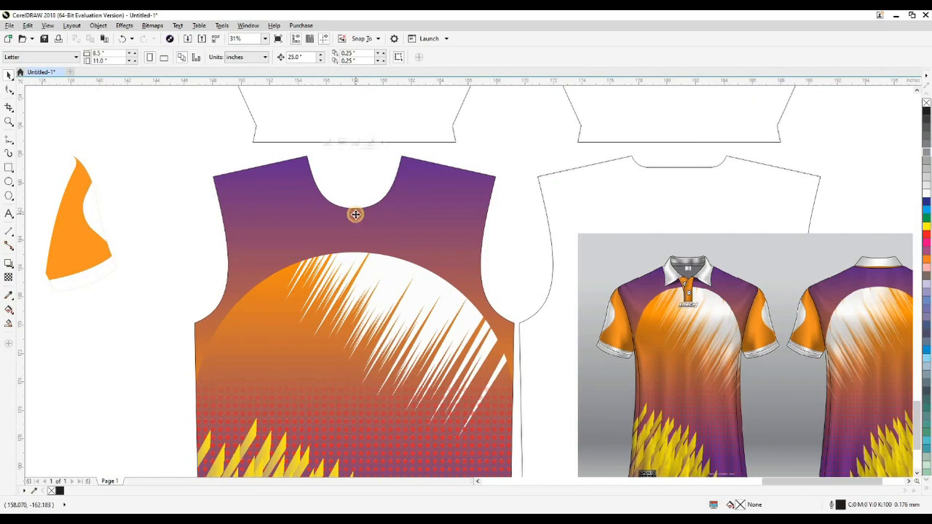
Step: Draw a vertical placket line down from the front neckline and centre it horizontally on the front piece
click(355, 214)
key(F5)
drag(443, 104, 354, 266)
key(ctrl+z)
drag(353, 195, 347, 293)
key(space)
shift+click(367, 220)
key(c)
click(366, 195)
Step: Set the placket line's length to 6 inches and move its upper end onto the neckline
click(354, 200)
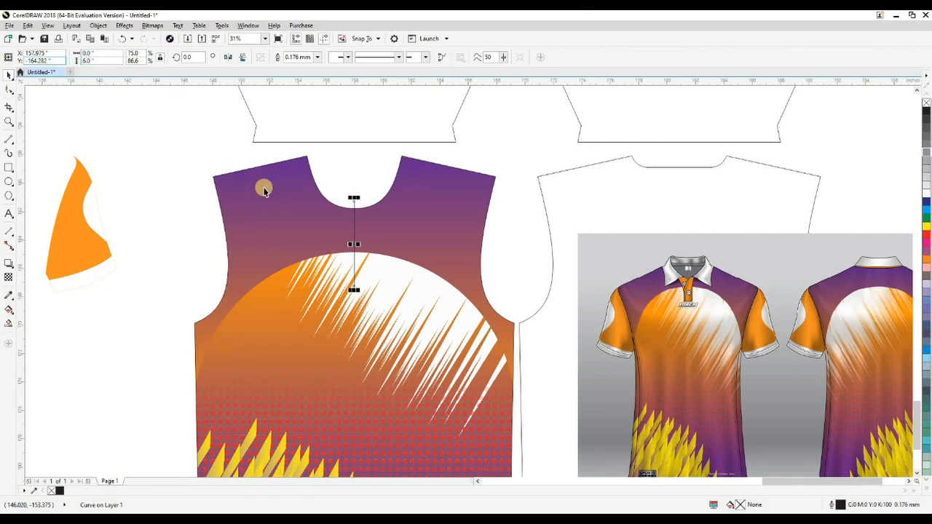
scroll(355, 196, up, 2)
drag(350, 183, 350, 195)
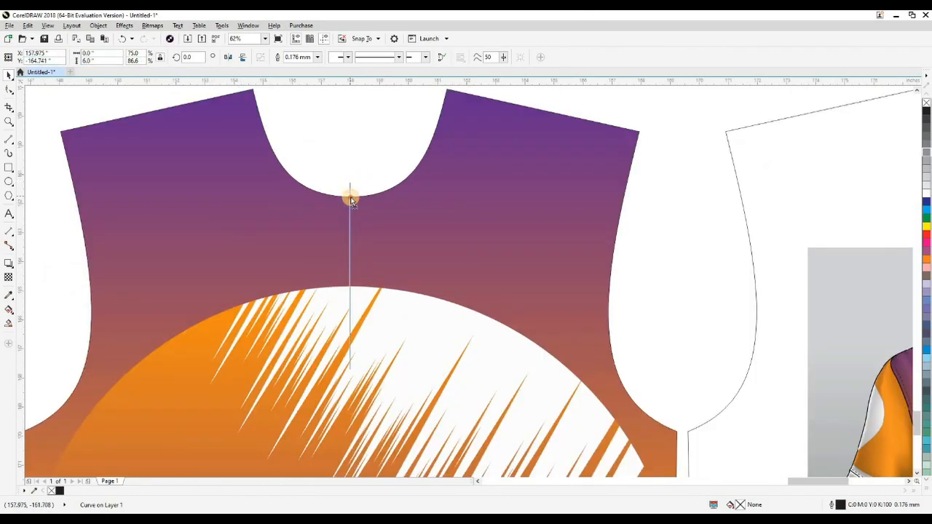
Step: Give the placket line a 1.0 mm red outline that scales with the object
click(318, 57)
click(294, 118)
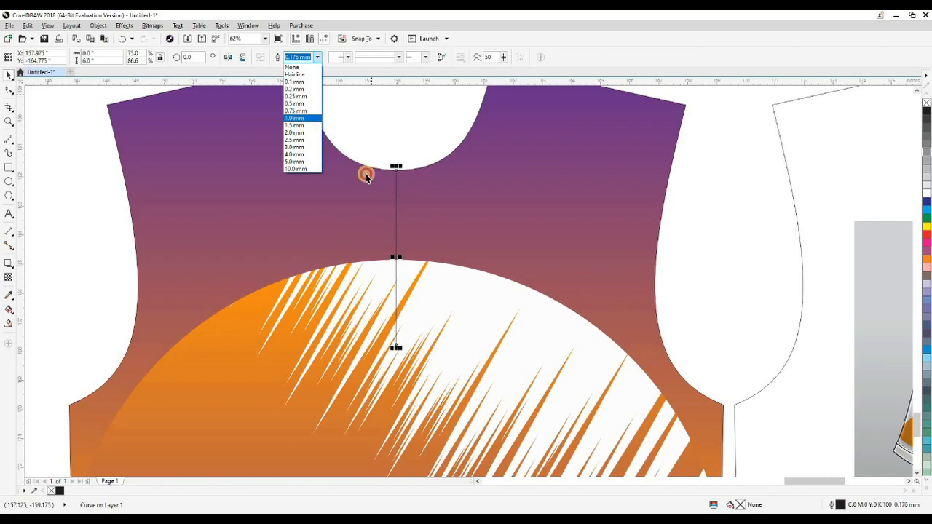
scroll(396, 212, up, 2)
key(F12)
click(478, 339)
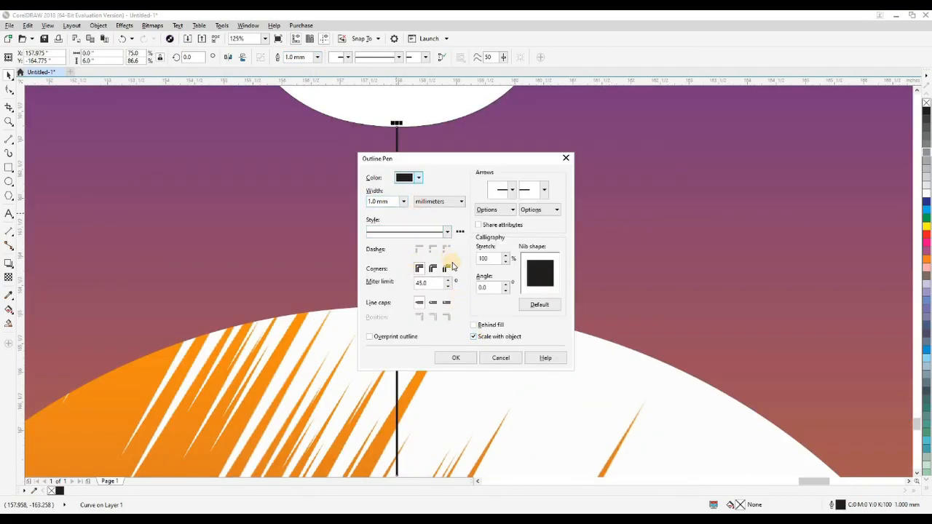
click(419, 178)
click(462, 222)
click(445, 183)
click(457, 358)
scroll(411, 289, down, 2)
key(Escape)
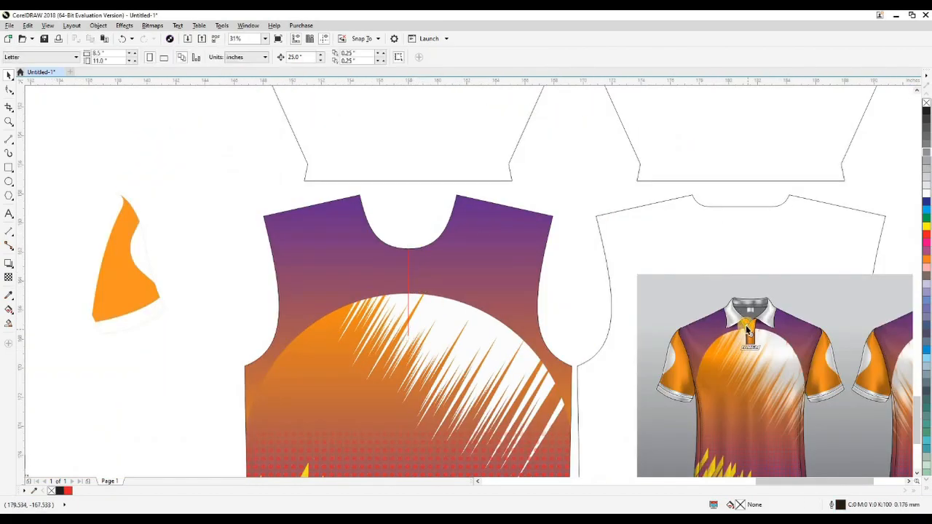
Step: Shorten the placket line to 3 inches and move its upper end back to the neckline
click(406, 284)
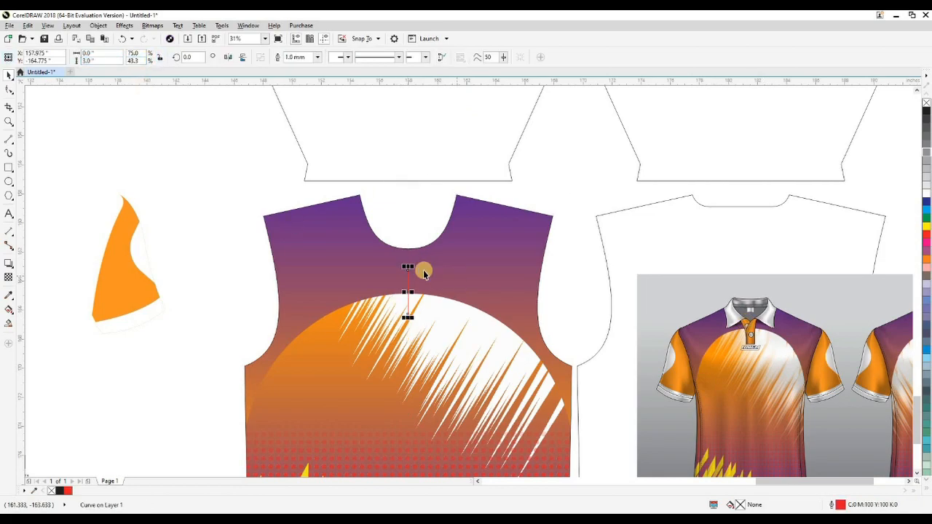
scroll(424, 269, up, 1)
drag(391, 262, 393, 224)
key(Escape)
scroll(410, 254, down, 1)
Step: Move the purple yoke shape inside the front piece about 1.2 inches up so its arch crosses the placket line
drag(453, 271, 431, 234)
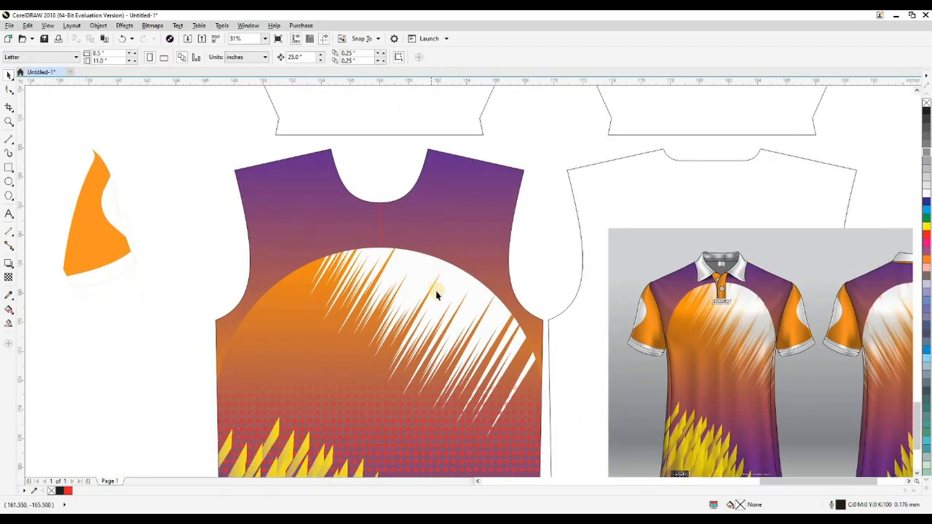
click(423, 238)
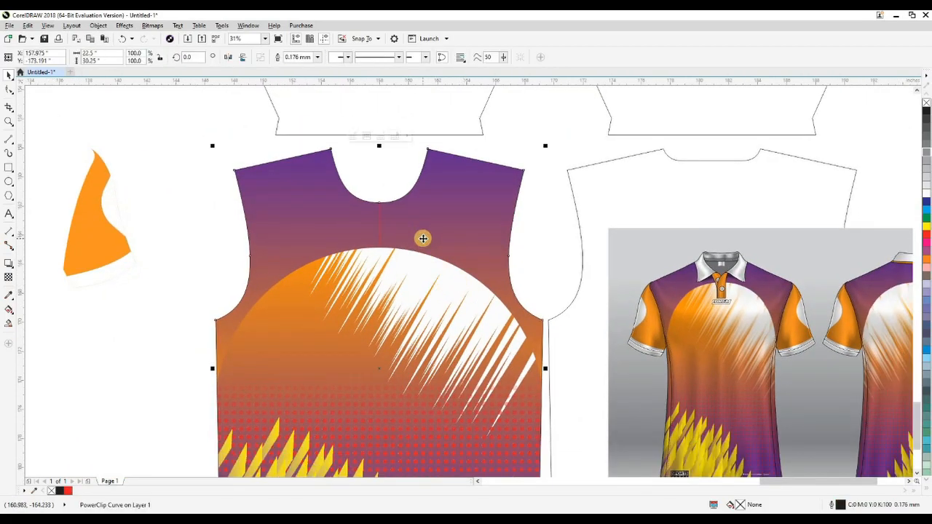
ctrl+click(426, 237)
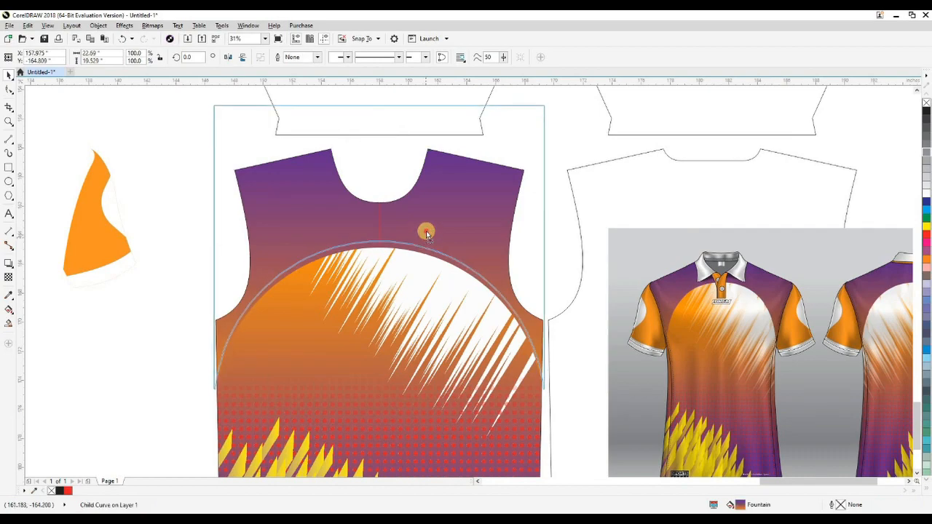
drag(427, 229, 426, 219)
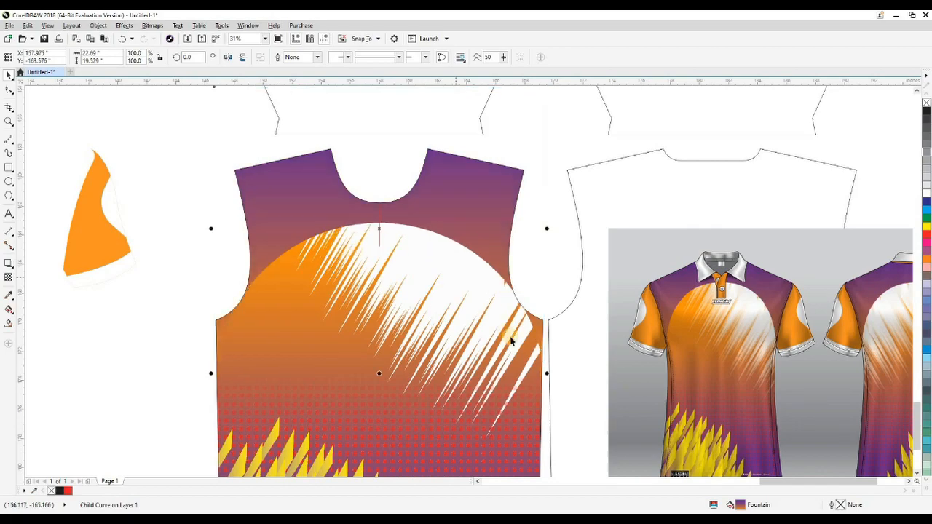
click(505, 255)
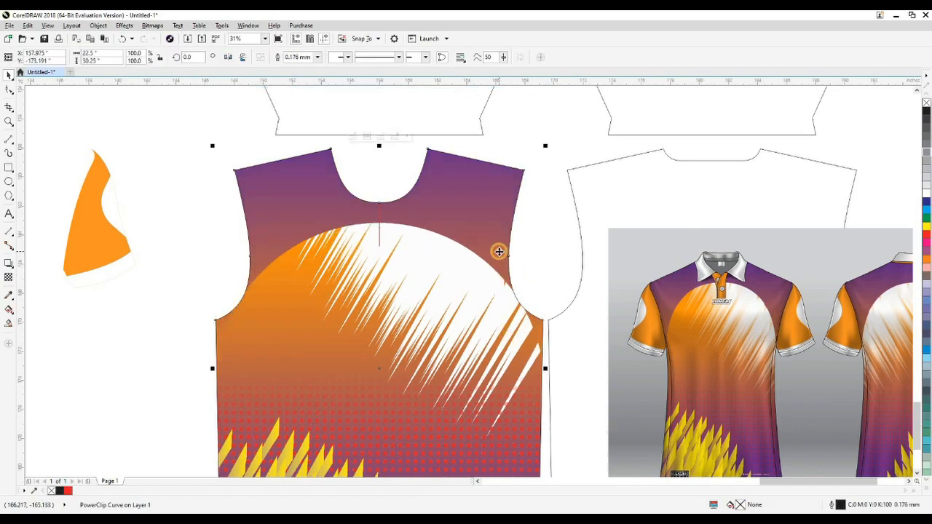
Step: Place a horizontal guideline where the yoke's arch crosses the armhole, and take the yoke shape out of the front piece's clip
key(F10)
click(492, 317)
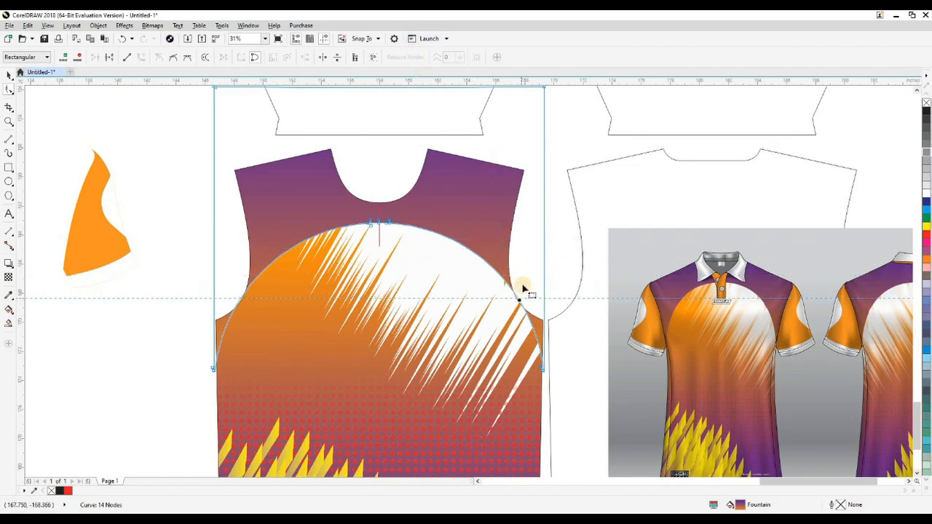
click(520, 299)
key(space)
ctrl+click(501, 235)
key(ctrl+x)
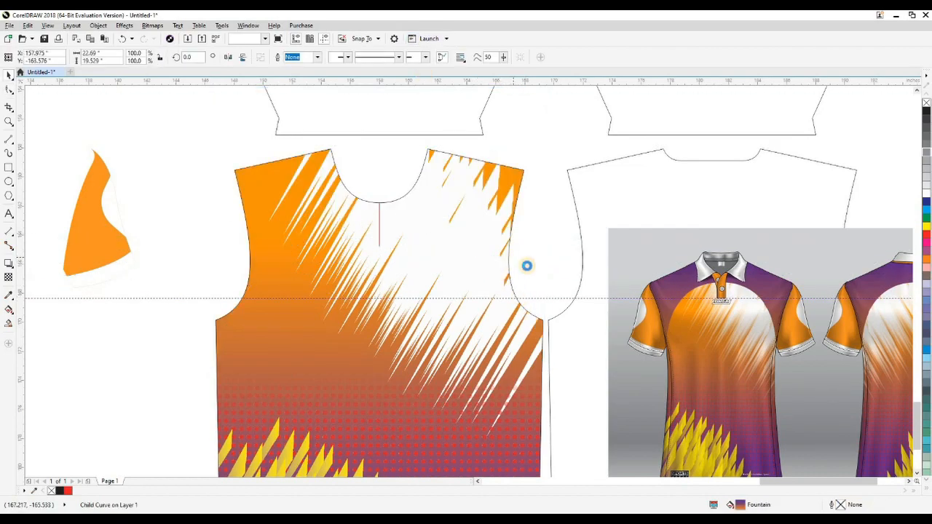
key(ctrl+v)
click(530, 291)
scroll(539, 286, up, 2)
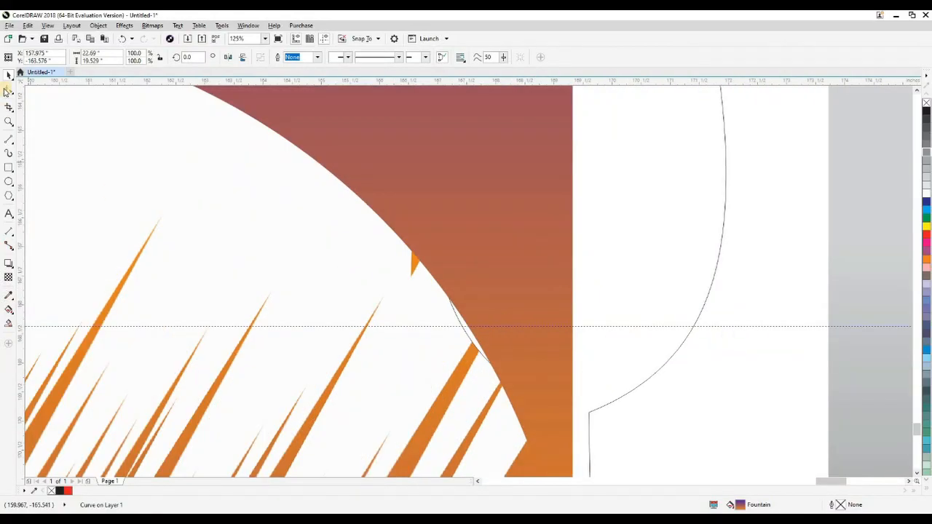
Step: Adjust the snapping and draw a rectangle from the guideline down over the lower part of the yoke shape
click(7, 89)
click(468, 327)
scroll(585, 315, down, 2)
click(9, 168)
click(360, 38)
click(369, 89)
click(214, 315)
drag(596, 442, 607, 445)
Step: Trim the yoke shape below the guideline with the rectangle, and delete the rectangle and the guideline
key(space)
shift+click(574, 291)
key(t)
click(591, 317)
key(Delete)
click(580, 302)
click(584, 316)
key(Delete)
Step: Place the trimmed yoke shape back inside the front piece's clip and check the artwork
shift+click(311, 261)
key(Escape)
scroll(311, 260, down, 1)
key(F2)
drag(183, 179, 623, 458)
drag(511, 431, 473, 417)
key(shift+F9)
key(shift+F9)
scroll(449, 359, up, 3)
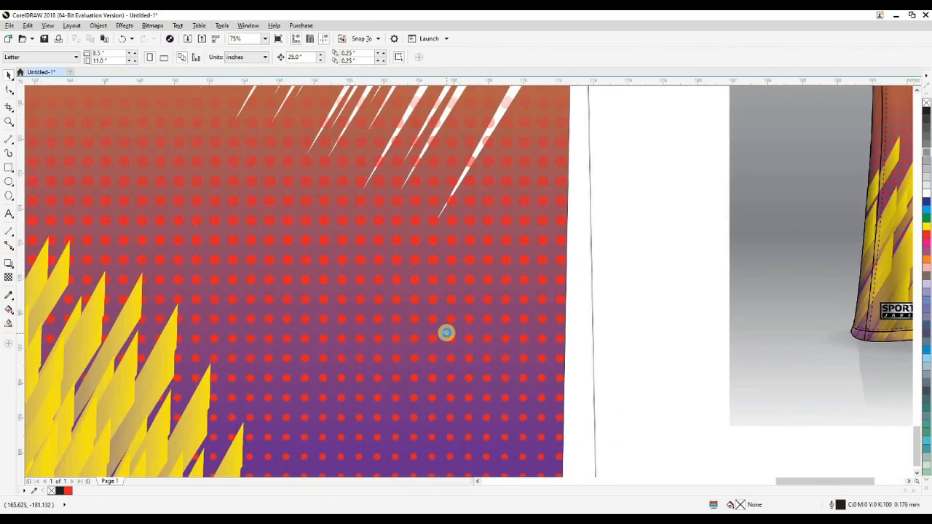
scroll(445, 330, down, 4)
scroll(597, 264, up, 3)
scroll(487, 257, down, 3)
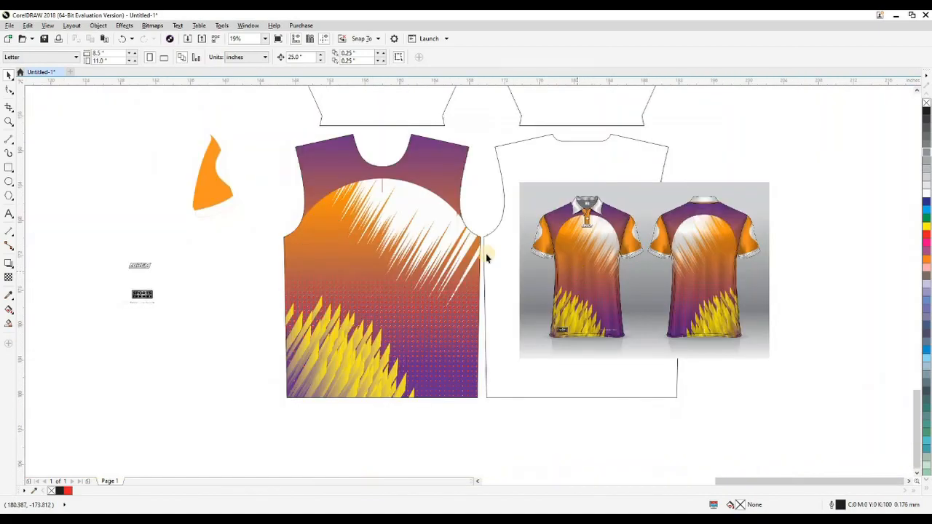
click(471, 204)
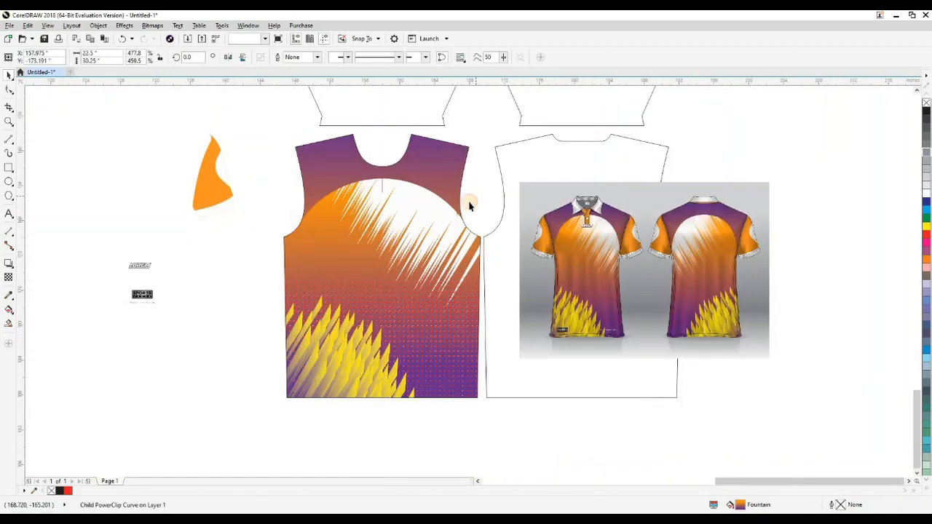
drag(434, 222, 464, 224)
click(455, 233)
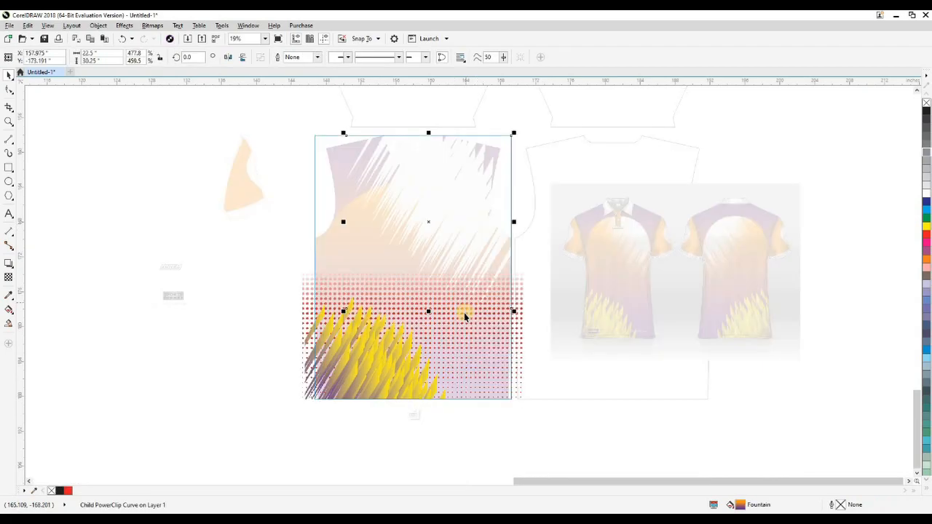
click(461, 256)
key(Delete)
drag(453, 223, 258, 216)
key(ctrl+z)
key(ctrl+z)
key(Delete)
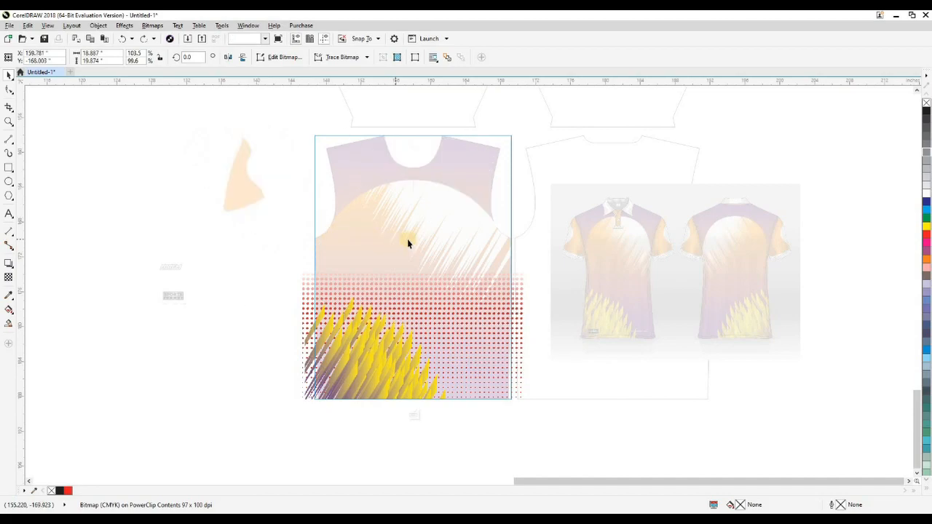
ctrl+click(294, 271)
click(282, 277)
ctrl+click(463, 235)
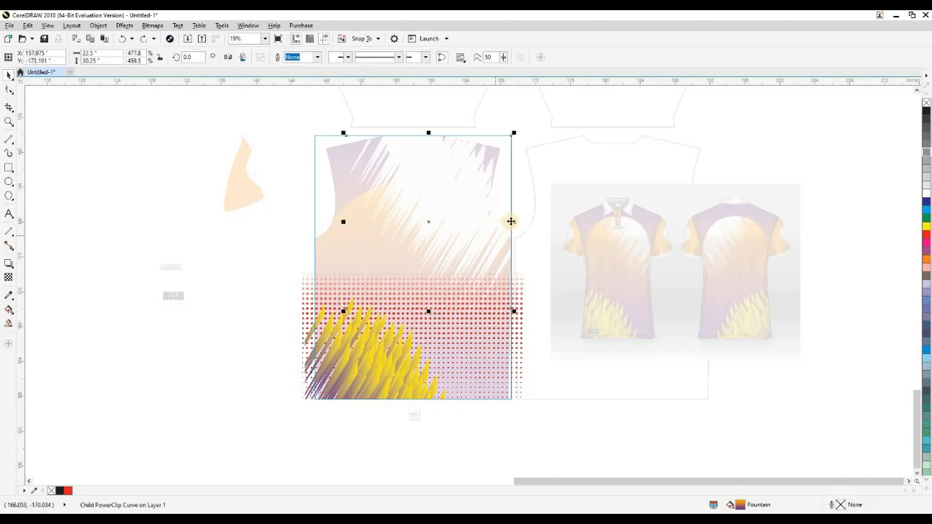
ctrl+click(520, 217)
click(478, 229)
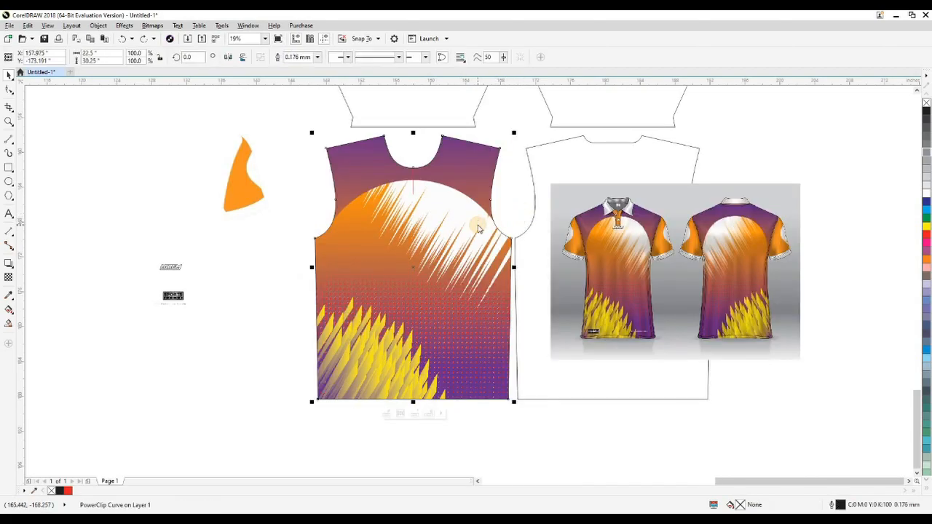
Step: Set the nudge distance to 30 inches and try it on the front piece, undoing the move
text(30)
key(Left)
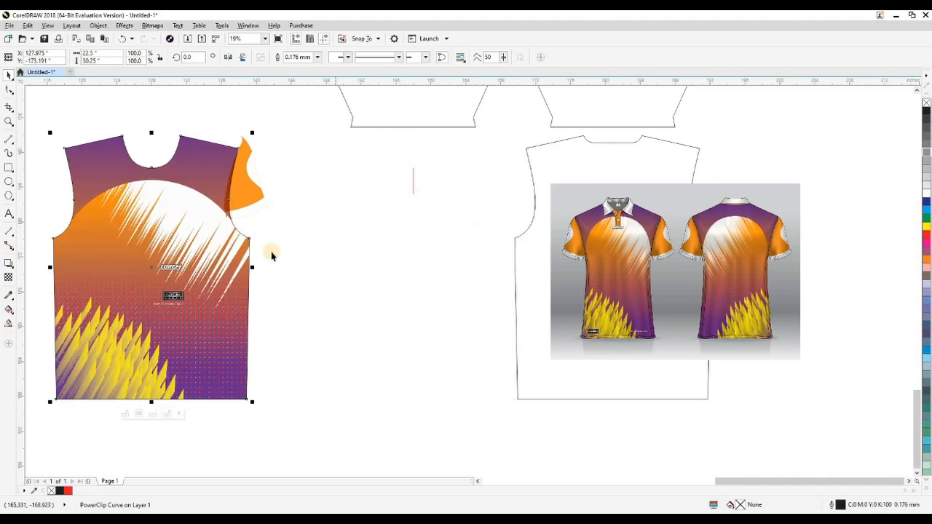
key(ctrl+z)
Step: Move the loose sleeve artwork and logos together to the empty area above the POLO SHIRT title
scroll(341, 299, down, 3)
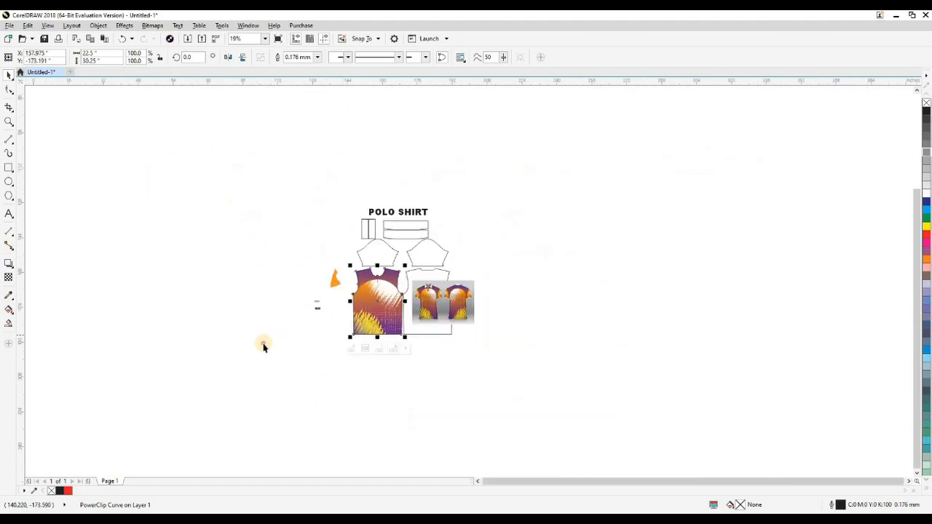
click(337, 273)
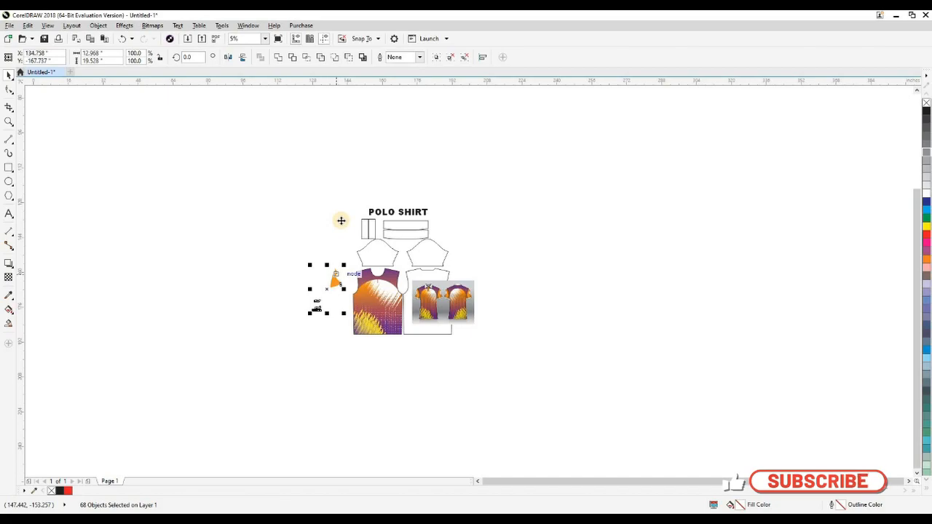
drag(341, 220, 366, 179)
key(shift+F9)
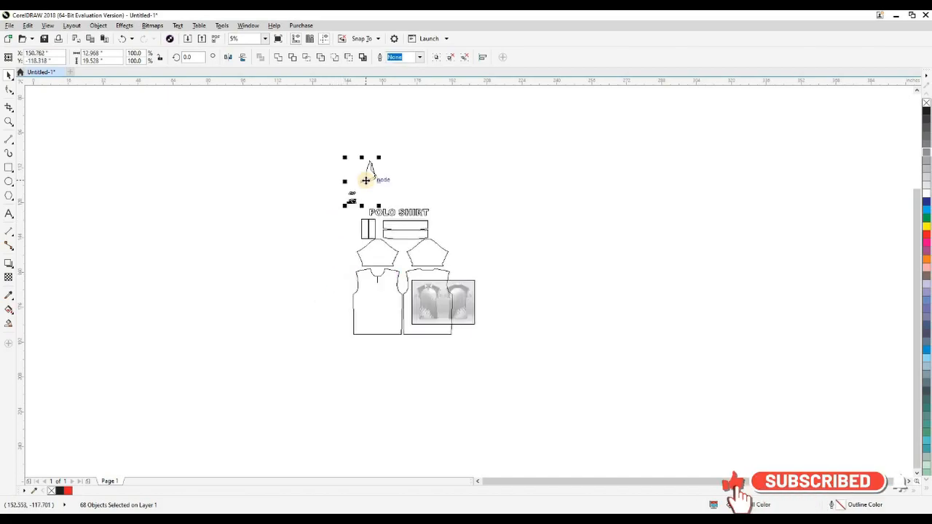
Step: Move the polo mockup image off the back piece to the empty area beside the pattern
click(313, 276)
key(z)
drag(287, 222, 562, 388)
drag(520, 284, 664, 293)
click(588, 372)
key(shift+F9)
Step: Extract the artwork clipped in the front piece and nudge all its parts 30 inches left of the pattern
click(357, 367)
click(379, 212)
key(Left)
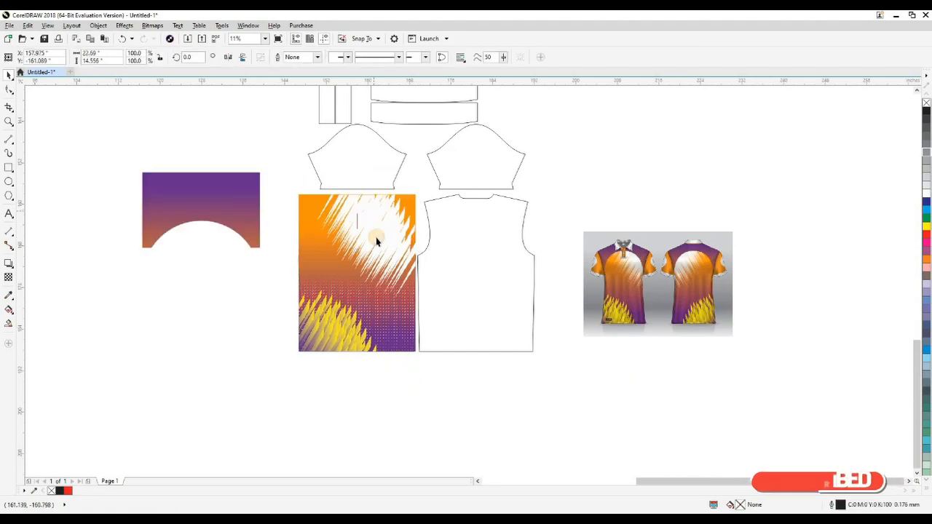
click(377, 241)
key(Left)
drag(290, 270, 471, 252)
click(383, 348)
click(388, 354)
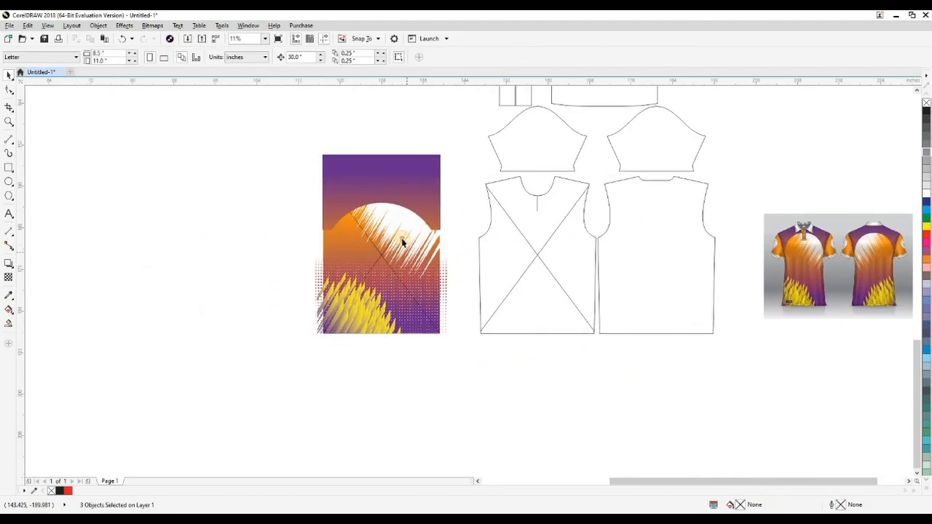
Step: Isolate the white-streak bitmap and give it a linear transparency that fades the streaks diagonally toward the lower left
click(402, 239)
key(Left)
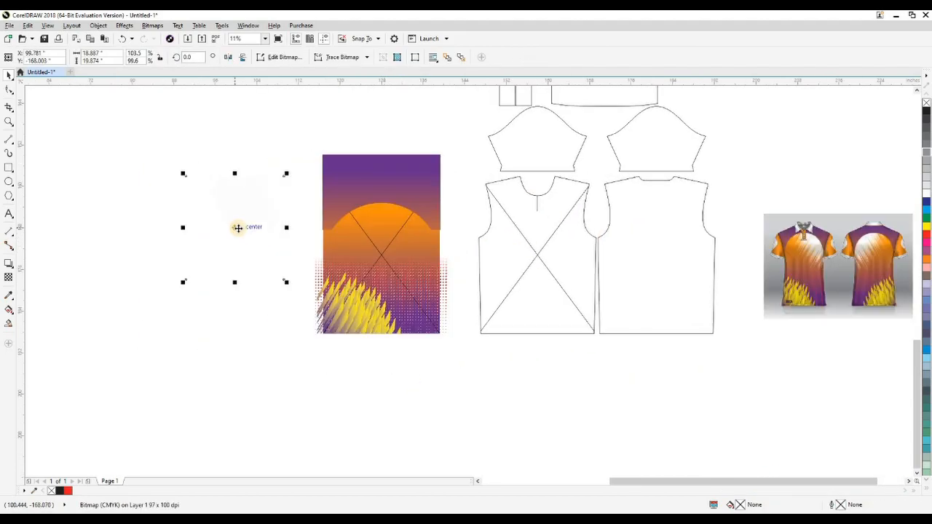
mouse_move(306, 237)
mouse_down()
mouse_move(395, 219)
mouse_move(413, 259)
mouse_move(397, 296)
mouse_up()
scroll(395, 219, up, 3)
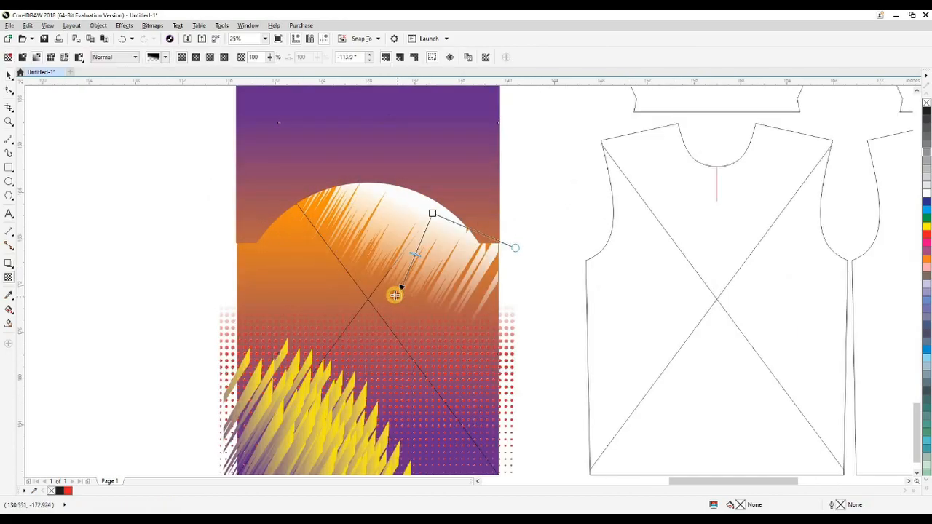
mouse_move(434, 230)
mouse_down()
mouse_move(385, 309)
mouse_move(389, 302)
mouse_up()
key(space)
click(172, 289)
Step: Clip the yoke, white streaks, halftone dots and yellow spikes inside the gradient background rectangle
scroll(435, 268, down, 1)
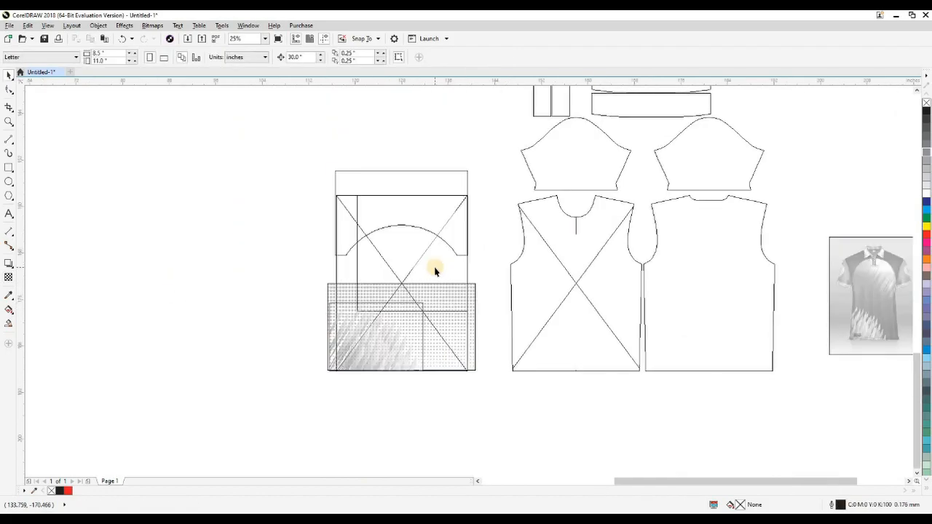
click(355, 268)
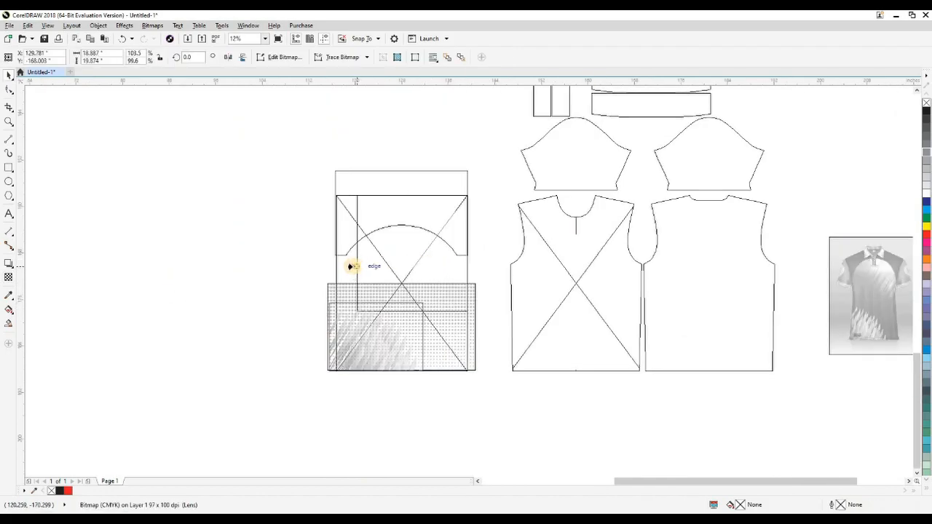
key(ctrl+z)
drag(363, 273, 367, 279)
drag(330, 309, 478, 150)
click(335, 297)
key(shift+F9)
click(360, 308)
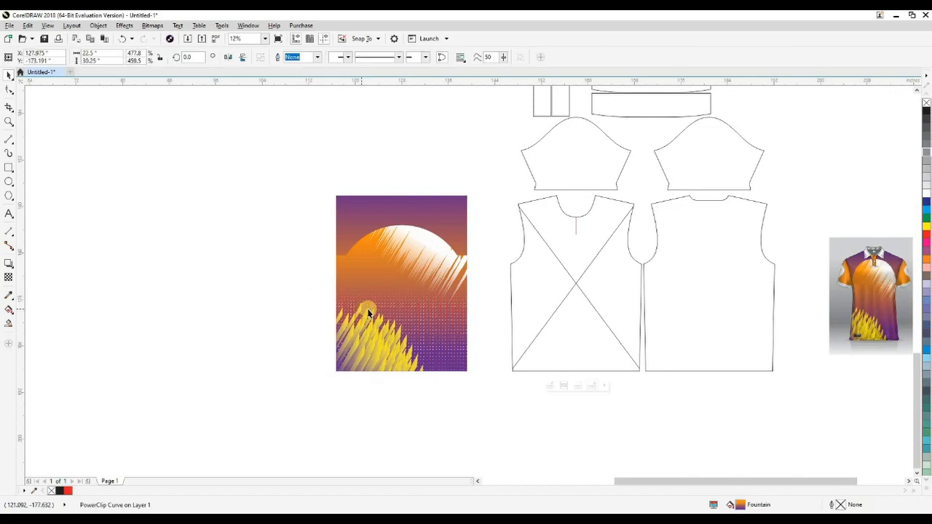
Step: Move the combined design back over the front piece and clip it inside the front outline
drag(368, 312, 589, 311)
click(630, 257)
click(503, 282)
drag(510, 282, 301, 305)
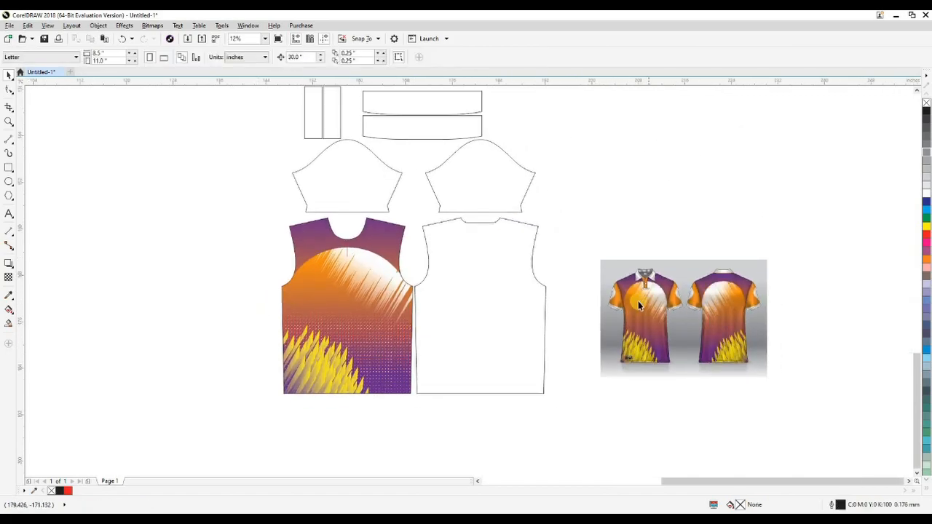
Step: Place a horizontally mirrored copy of the front design inside the back piece's outline
click(356, 312)
drag(356, 313, 489, 312)
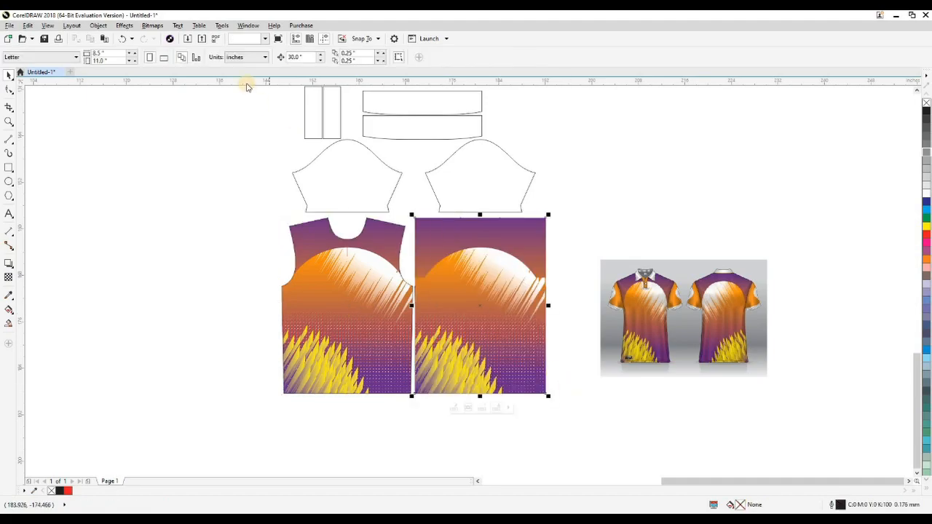
key(shift+Page_Down)
click(557, 281)
click(529, 224)
key(ctrl+x)
click(580, 258)
drag(579, 258, 564, 253)
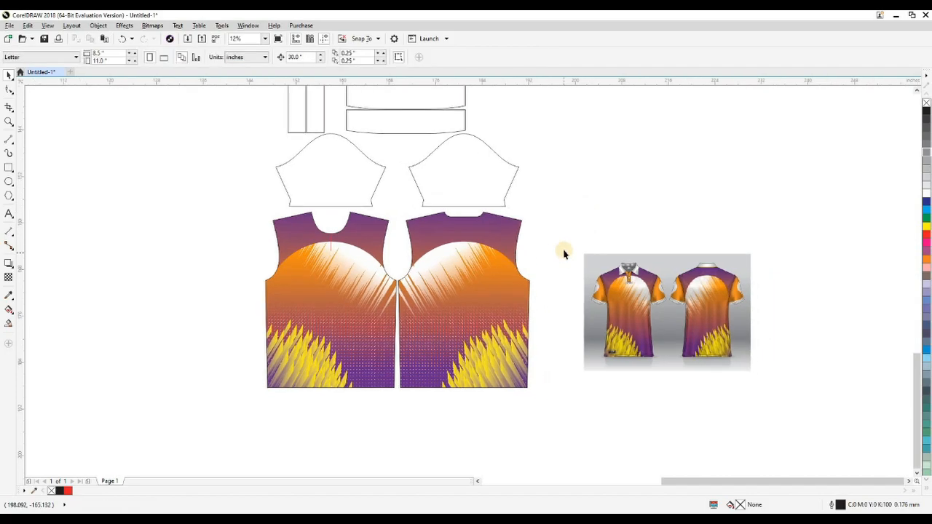
Step: Group the objects of the SPORTS badge, and group the tagline letters beneath it separately
scroll(453, 327, down, 1)
key(shift+F9)
key(z)
drag(343, 169, 386, 203)
key(space)
click(391, 205)
click(394, 206)
scroll(394, 205, down, 1)
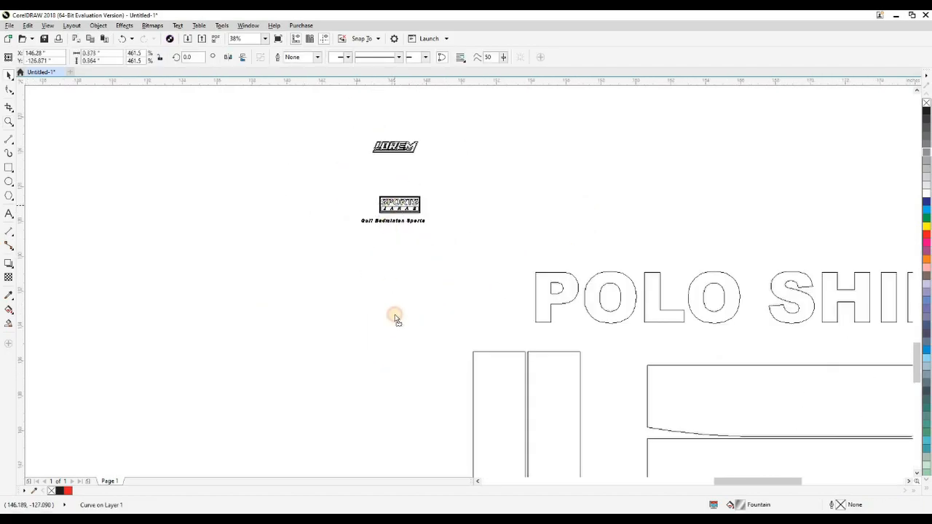
drag(441, 216, 336, 218)
click(356, 196)
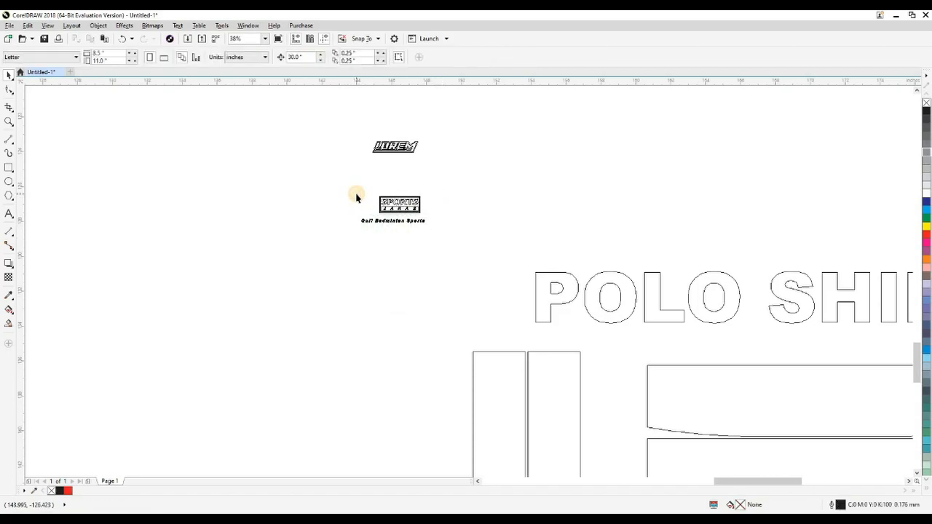
Step: Move the SPORTS badge and the tagline down to the lower part of the front piece
scroll(415, 211, down, 1)
drag(412, 207, 414, 389)
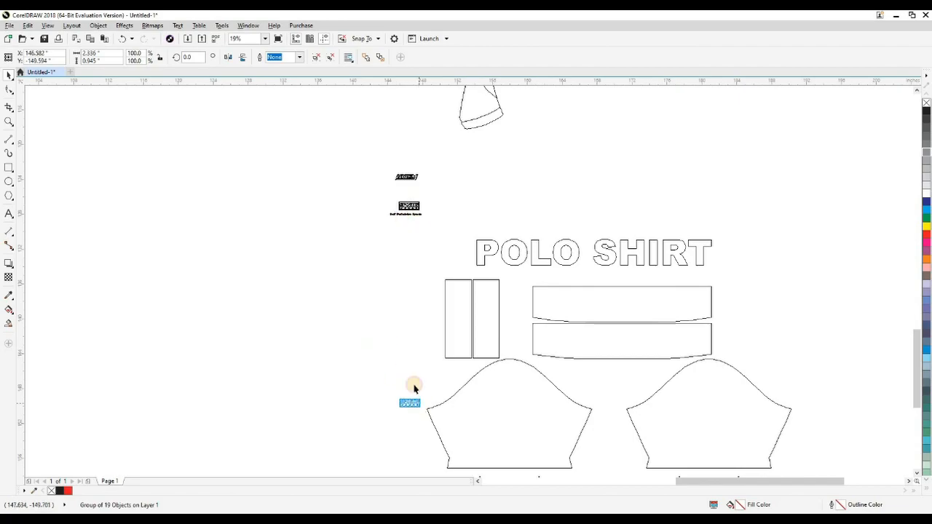
scroll(406, 216, down, 1)
drag(406, 216, 478, 439)
drag(351, 420, 596, 338)
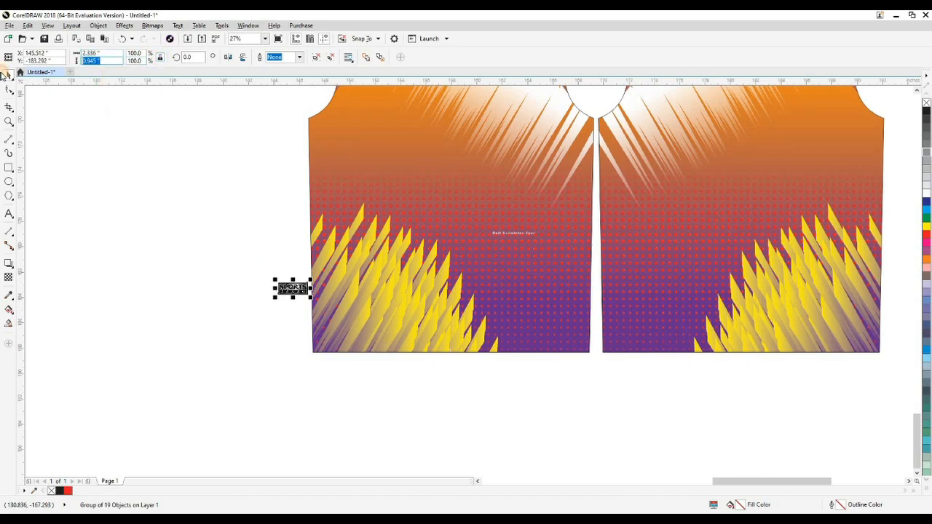
Step: Align the SPORTS badge to the front piece's bottom-left corner and the tagline to its bottom-right corner
shift+click(340, 332)
key(l)
key(b)
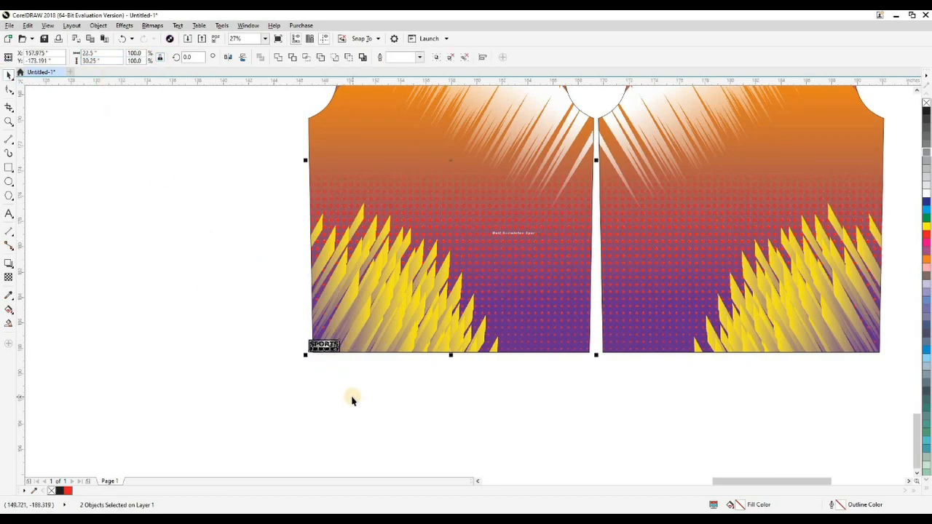
key(Escape)
click(500, 234)
shift+click(495, 298)
key(r)
key(b)
Step: Set a smaller nudge distance, then nudge the SPORTS badge up and right and the tagline up from the hem
click(557, 390)
click(324, 347)
key(shift+n)
key(Return)
key(Up)
key(Right)
drag(535, 388, 624, 333)
key(Up)
click(582, 384)
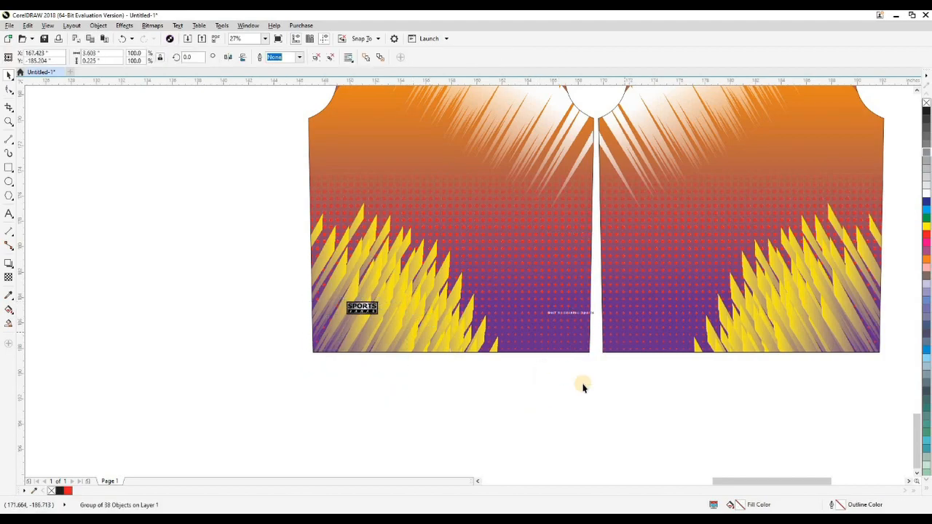
Step: Fill both sleeve pieces with the orange sampled from the polo design using the Color eyedropper
scroll(433, 390, down, 3)
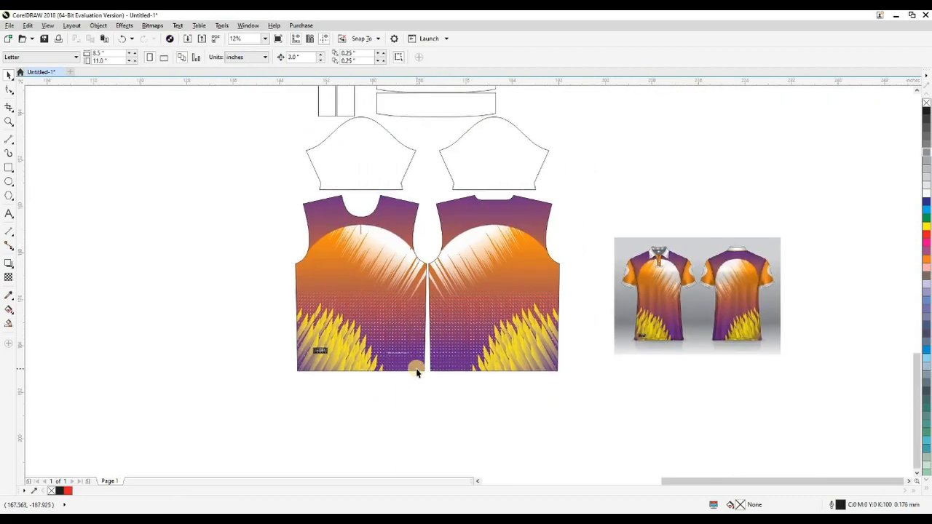
drag(416, 369, 374, 393)
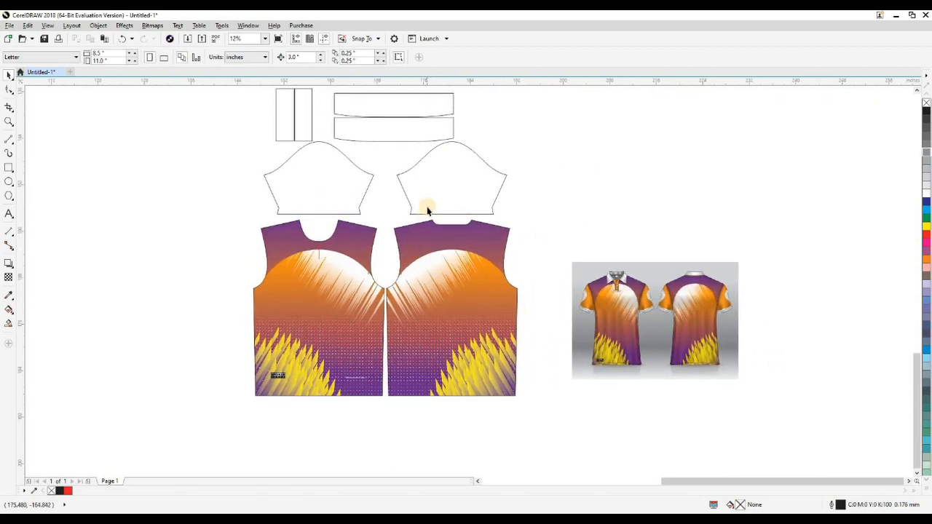
click(427, 211)
scroll(327, 202, up, 5)
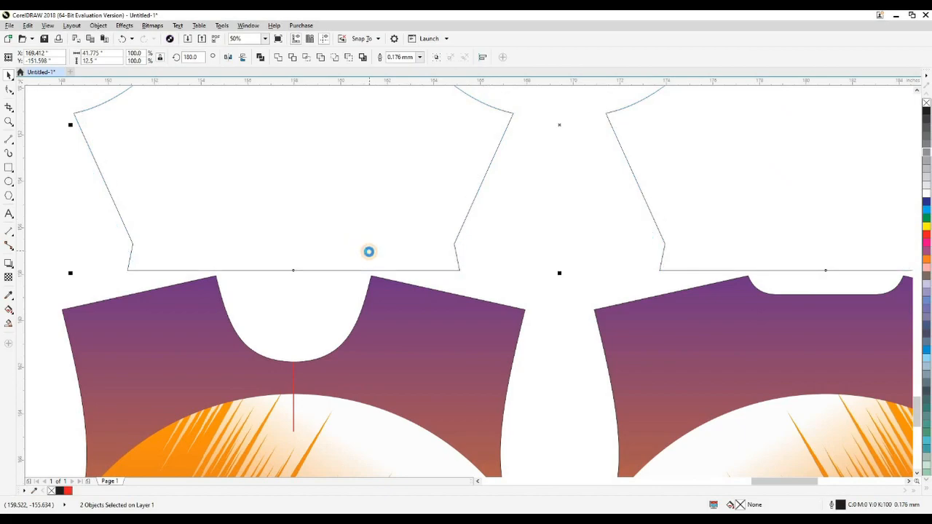
scroll(370, 252, down, 2)
click(265, 231)
drag(616, 342, 631, 341)
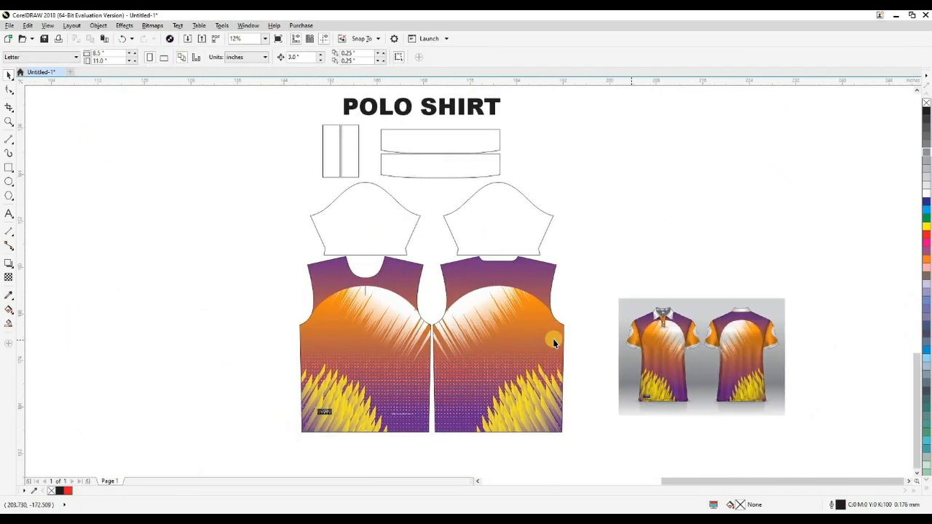
click(529, 300)
click(519, 248)
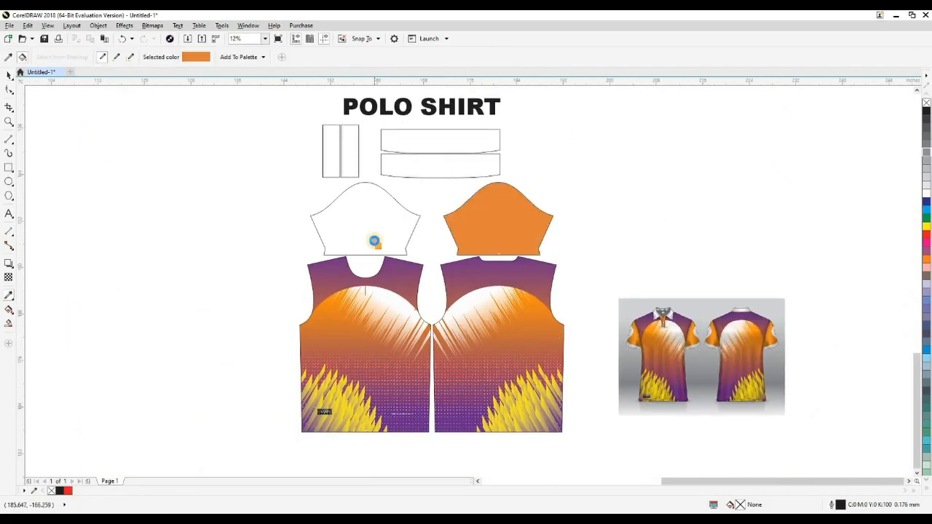
click(374, 241)
key(space)
scroll(594, 276, up, 1)
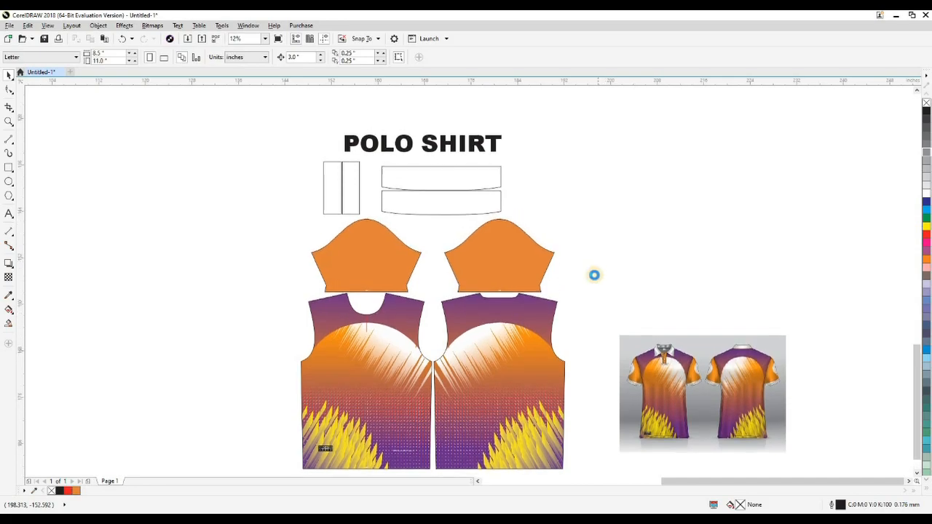
Step: Fill the two collar pieces with white and the two placket strips with the sampled orange
click(457, 207)
shift+click(458, 177)
click(603, 200)
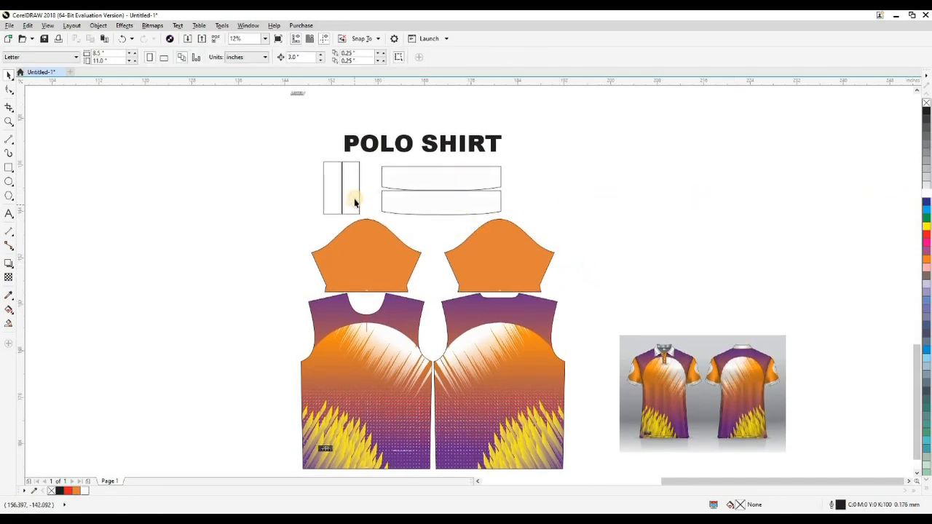
drag(302, 178, 349, 190)
click(75, 492)
click(314, 220)
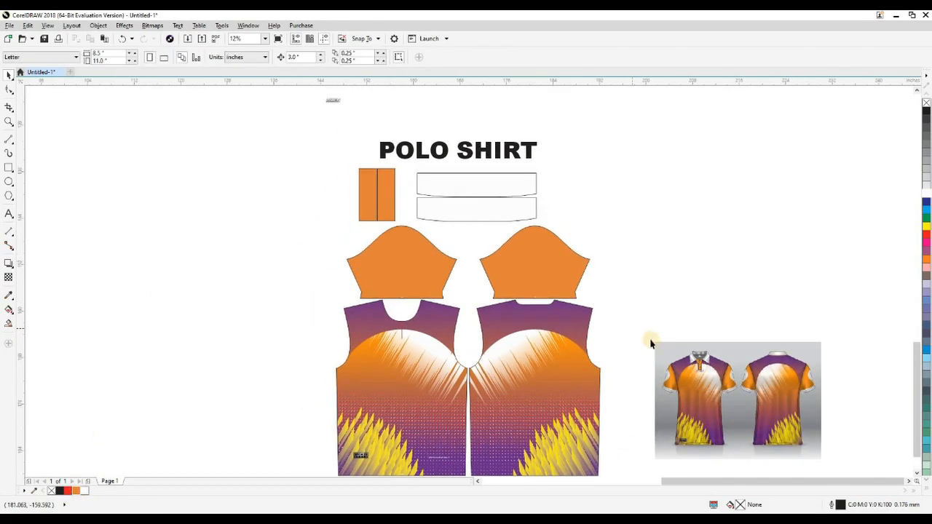
Step: Move the LOREM logo onto the front piece, centred horizontally just below the placket line
drag(384, 234, 389, 248)
drag(343, 115, 406, 359)
key(z)
drag(390, 346, 419, 375)
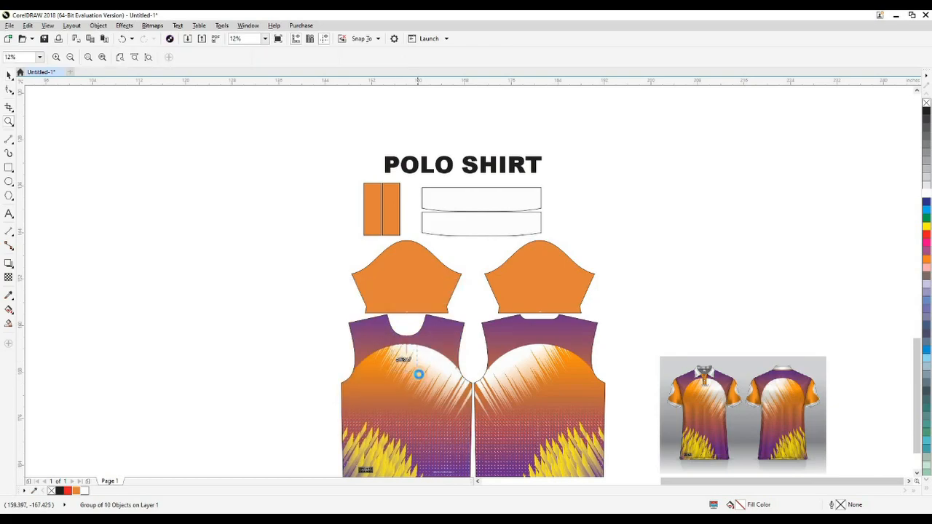
key(space)
shift+click(480, 345)
key(c)
scroll(481, 345, down, 2)
click(160, 287)
drag(489, 326, 489, 312)
scroll(502, 341, down, 2)
scroll(572, 307, down, 1)
key(Escape)
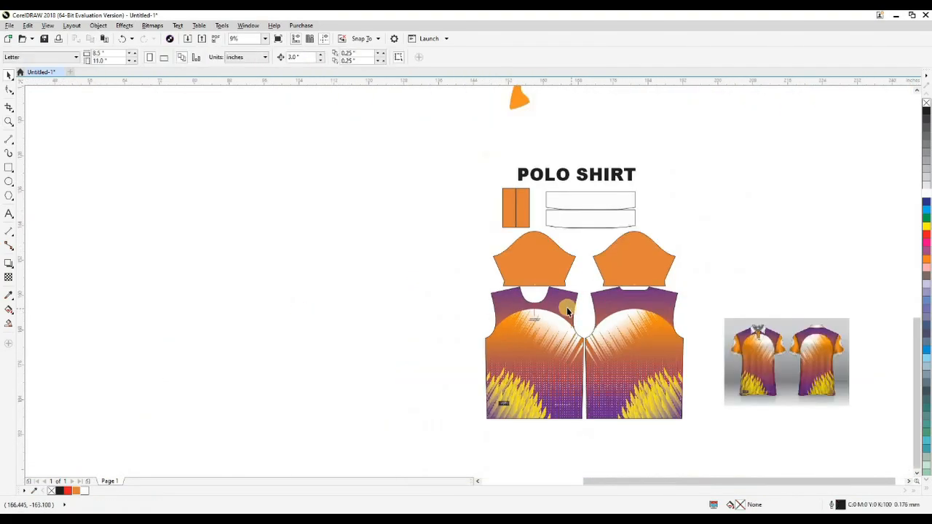
Step: Ungroup the traced sleeve artwork that lies above the POLO SHIRT title
drag(407, 158, 734, 426)
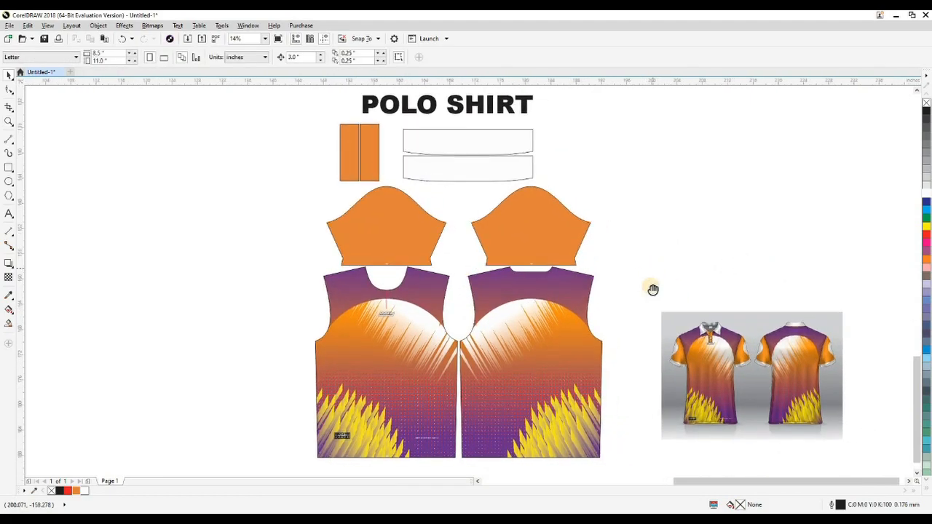
drag(654, 269, 652, 287)
scroll(515, 317, down, 2)
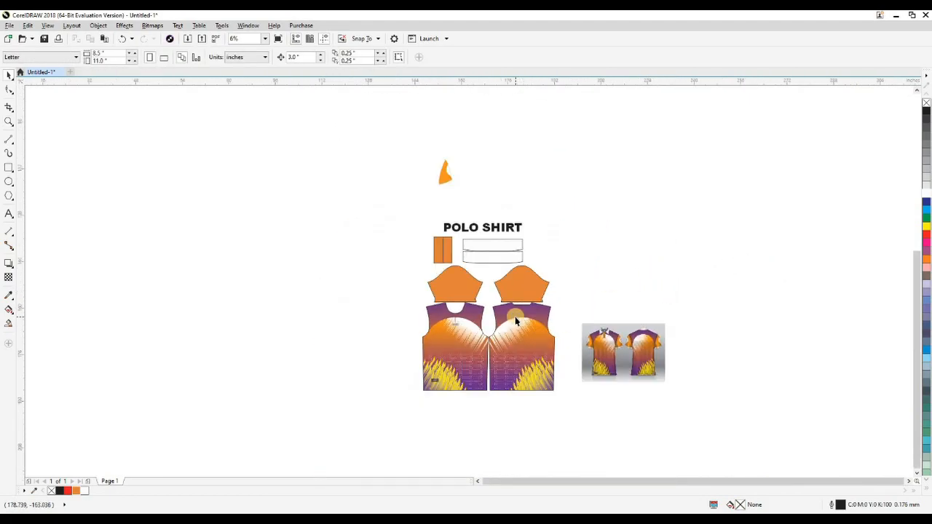
click(449, 176)
click(469, 182)
key(F2)
drag(427, 153, 459, 210)
key(shift+F9)
key(ctrl+z)
key(ctrl+u)
Step: Move the white patch of the traced sleeve artwork onto the left sleeve piece
click(496, 235)
click(451, 219)
key(shift+F9)
scroll(470, 304, down, 2)
drag(510, 434, 490, 451)
drag(405, 455, 337, 285)
drag(393, 301, 273, 202)
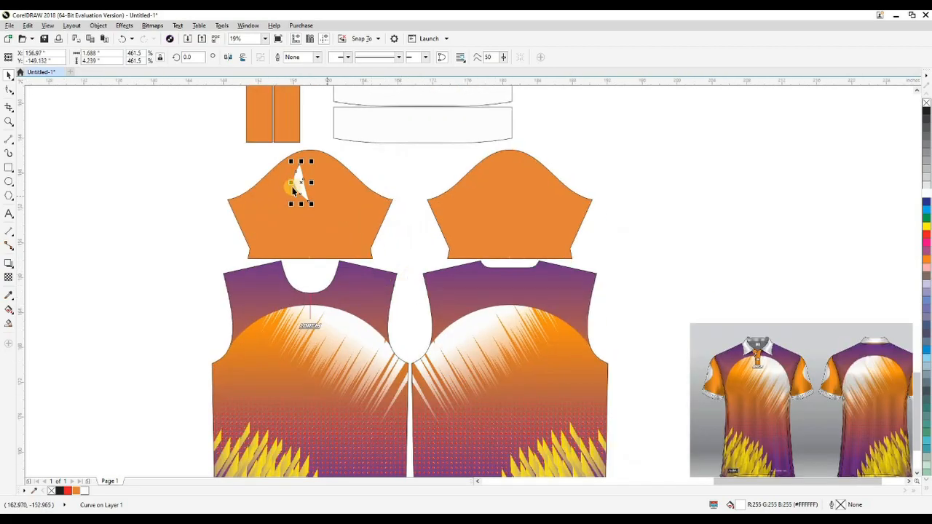
Step: Draw a vertical line across the left sleeve piece and centre it horizontally on the sleeve
drag(240, 156, 401, 263)
scroll(402, 246, up, 1)
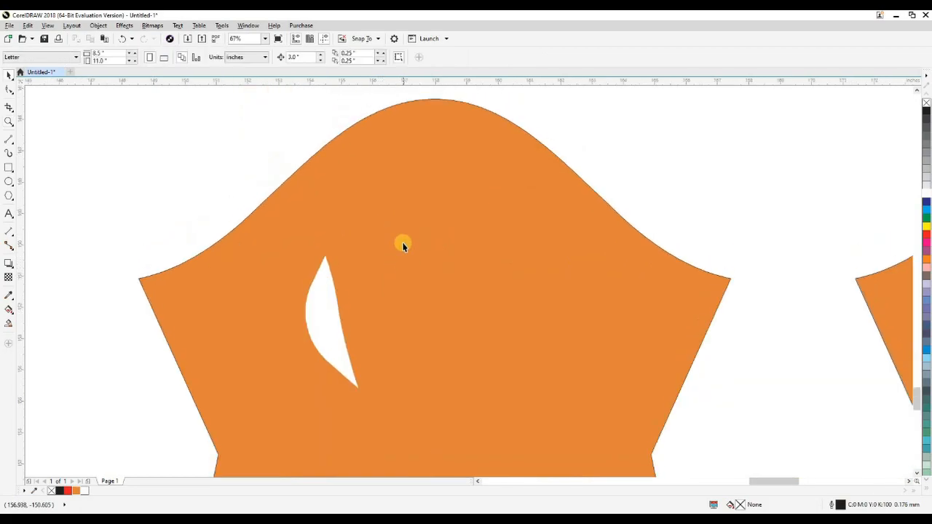
click(421, 194)
scroll(421, 194, down, 3)
key(F5)
drag(426, 150, 428, 304)
key(space)
shift+click(474, 207)
key(c)
Step: Snap the white patch's upper tip to the centre line and rotate it to about 345.8° so both tips meet the line
click(405, 177)
key(F2)
drag(351, 160, 465, 253)
click(431, 293)
drag(431, 293, 539, 268)
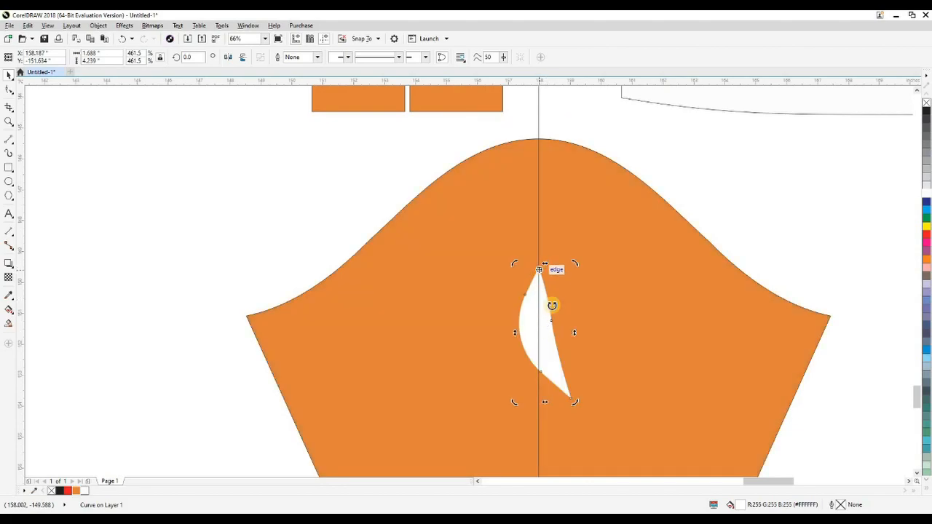
drag(552, 399, 539, 395)
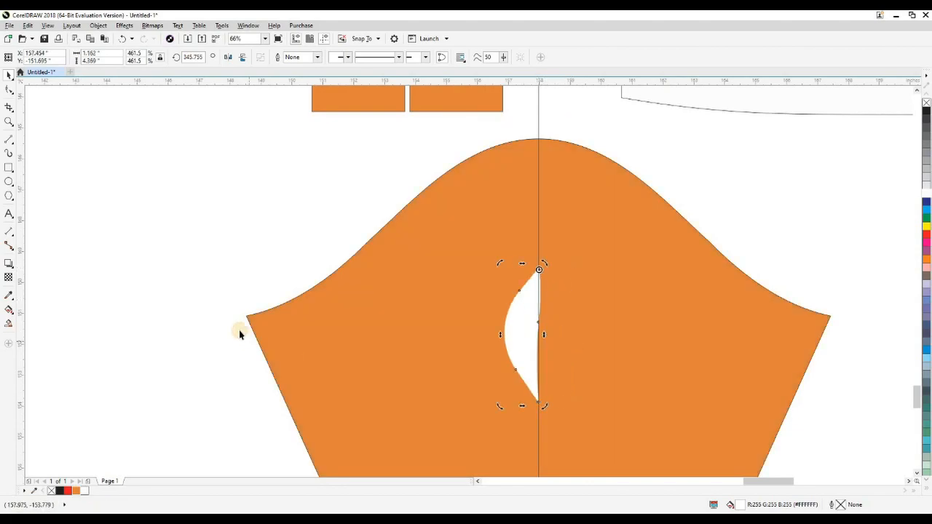
key(Escape)
Step: Trim the patch flush with the centre line using a rectangle about 1.9 × 5.2 in, then delete the rectangle
scroll(541, 340, up, 2)
scroll(489, 365, up, 3)
click(501, 369)
scroll(517, 308, down, 3)
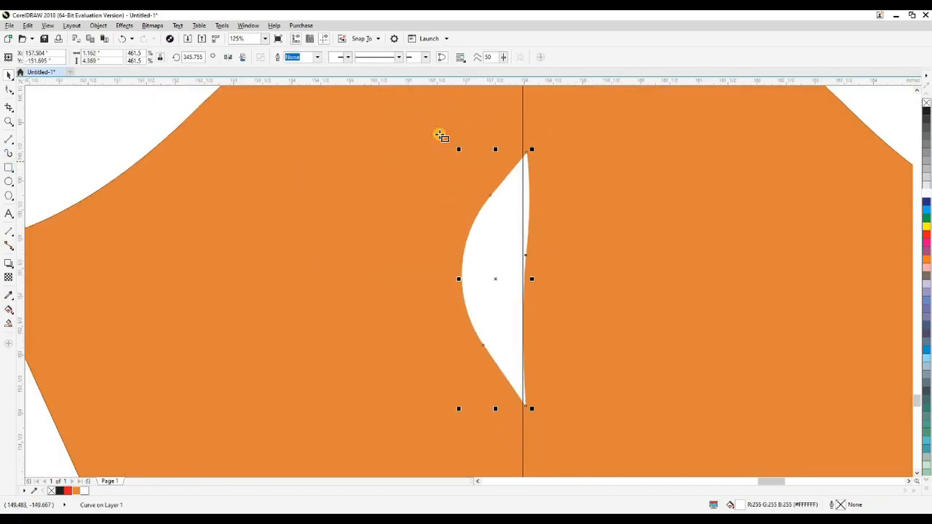
drag(523, 127, 632, 430)
key(space)
shift+click(510, 291)
key(t)
click(570, 279)
key(Delete)
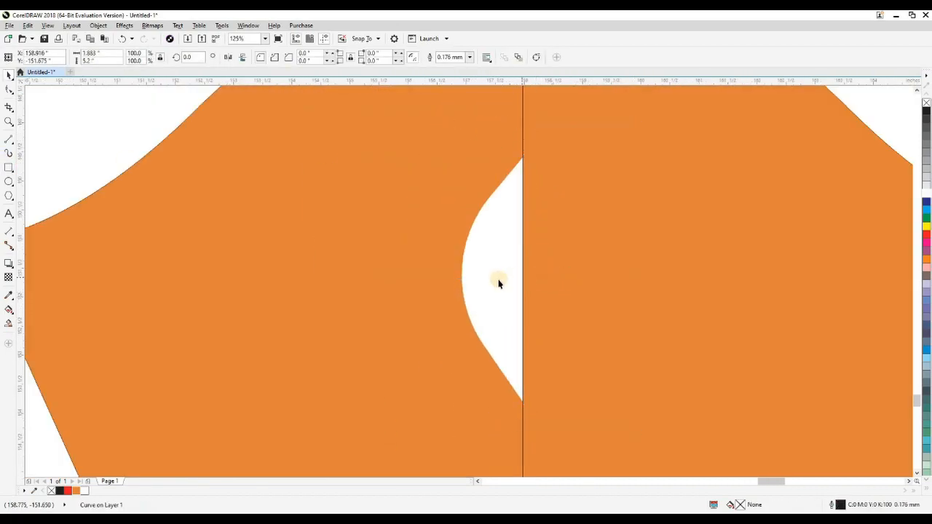
Step: Enlarge the half patch to about 2.4 × 9.1 in and nudge it up on the left sleeve
click(499, 284)
scroll(495, 291, down, 4)
drag(434, 358, 432, 361)
key(Up)
key(Up)
key(Up)
key(Up)
key(Up)
key(Up)
key(Up)
key(Up)
key(Up)
key(Up)
key(Up)
key(Up)
scroll(474, 286, up, 1)
Step: Break the half patch apart, delete the leftover piece, and fill the remaining half patch with white
key(c)
drag(450, 282, 481, 269)
key(space)
key(ctrl+k)
click(312, 170)
click(490, 261)
key(Delete)
shift+click(509, 468)
key(r)
key(Escape)
key(Tab)
click(85, 491)
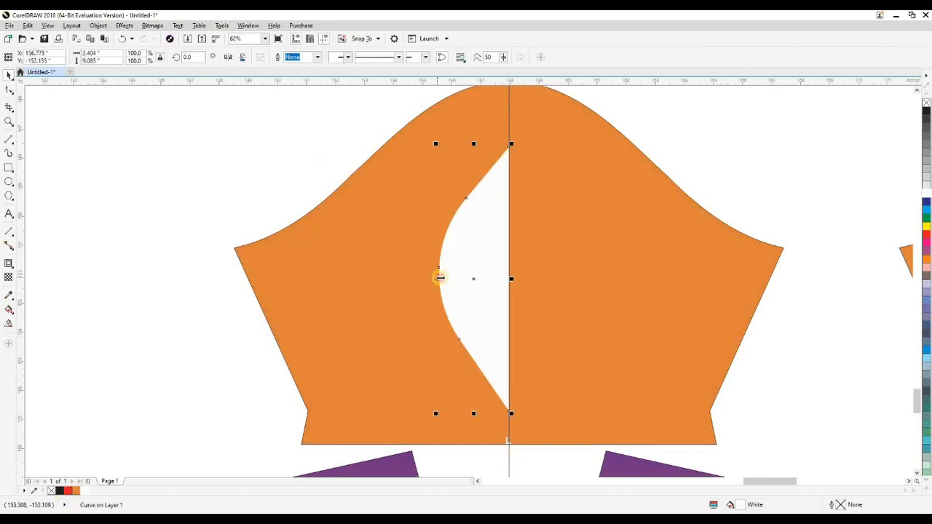
Step: Mirror a copy of the half patch across the centre line and combine both halves into one lens-shaped patch
drag(440, 278, 548, 281)
shift+click(474, 293)
key(ctrl+l)
scroll(473, 294, down, 1)
shift+click(405, 294)
click(248, 287)
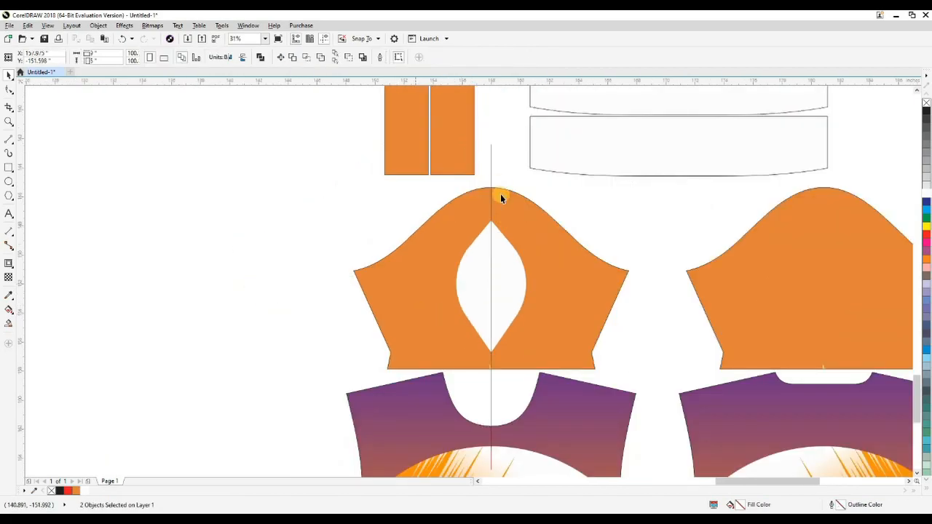
Step: Delete the vertical centre line running through the left sleeve
click(491, 170)
key(Delete)
drag(402, 192, 251, 159)
scroll(519, 278, down, 1)
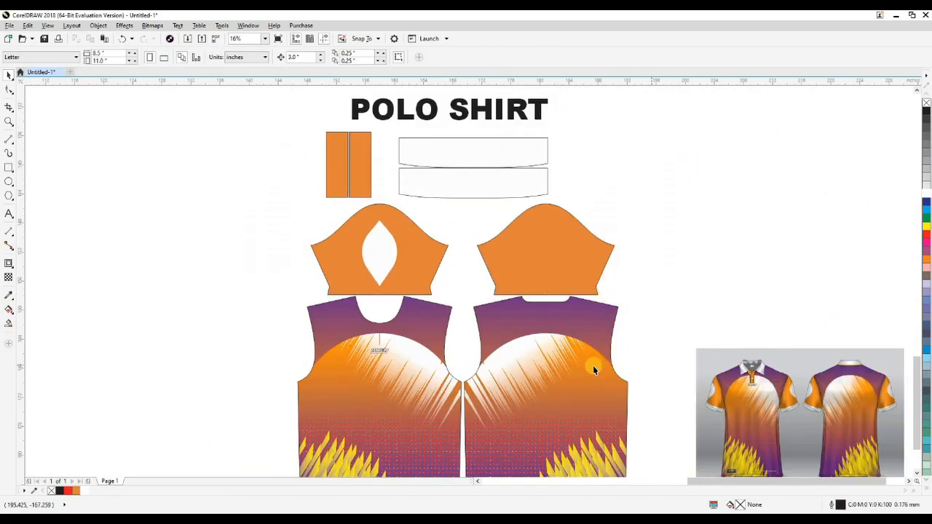
Step: Draw a rectangle about 15.4 × 1.15 in over the left sleeve's cuff and centre it horizontally on the sleeve
scroll(510, 339, up, 2)
key(F6)
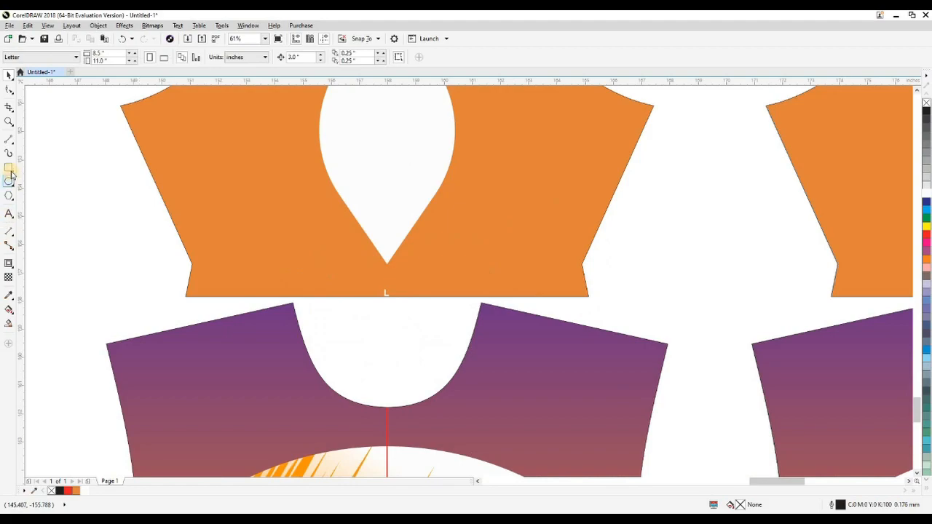
mouse_move(189, 269)
mouse_down()
mouse_move(452, 285)
mouse_move(462, 296)
mouse_move(628, 279)
mouse_up()
key(c)
click(619, 322)
click(399, 297)
Step: Move the rectangle above the cuff fold, nudge it up by 0.25, and stretch its lower edge down to the sleeve hem
drag(387, 299, 399, 246)
right_click(398, 246)
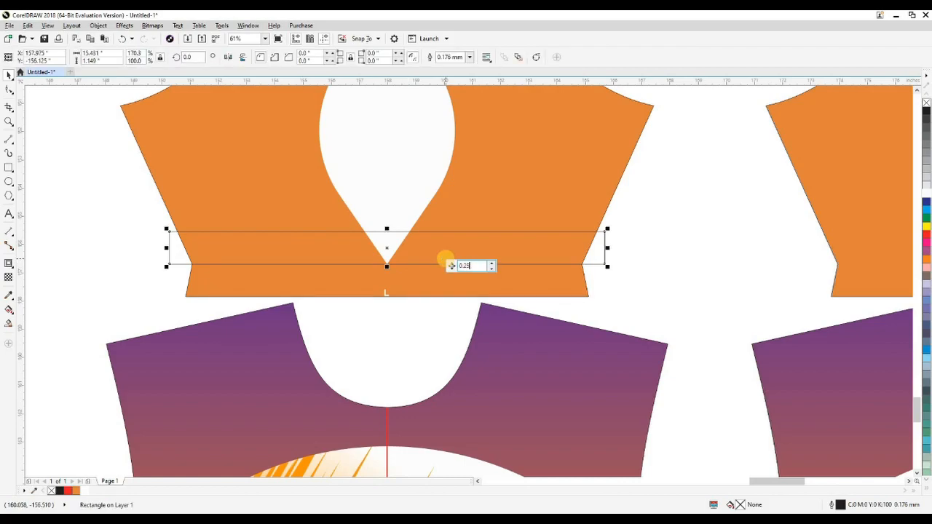
key(Return)
key(Up)
drag(385, 266, 404, 298)
click(632, 295)
click(604, 287)
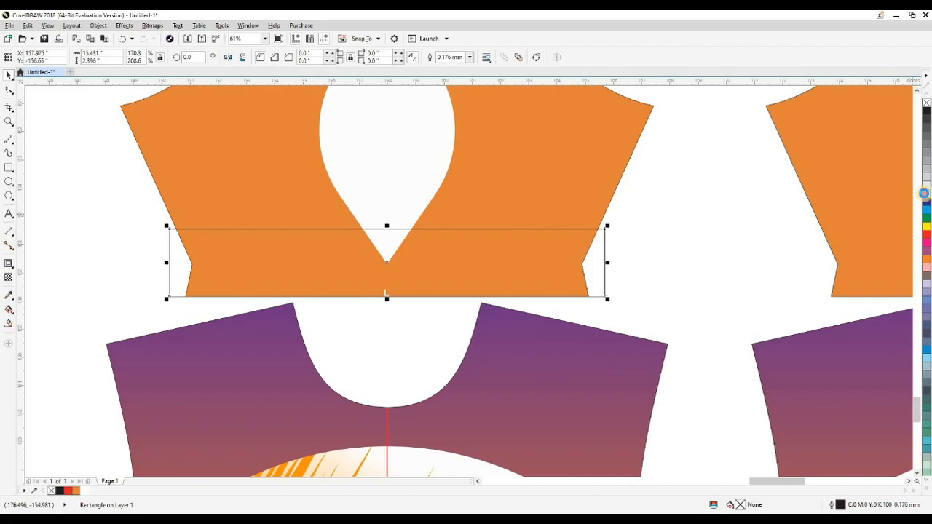
Step: Fill the cuff band with white, remove its outline, and clip it inside the left sleeve piece
click(926, 193)
right_click(927, 103)
click(621, 171)
scroll(543, 292, down, 3)
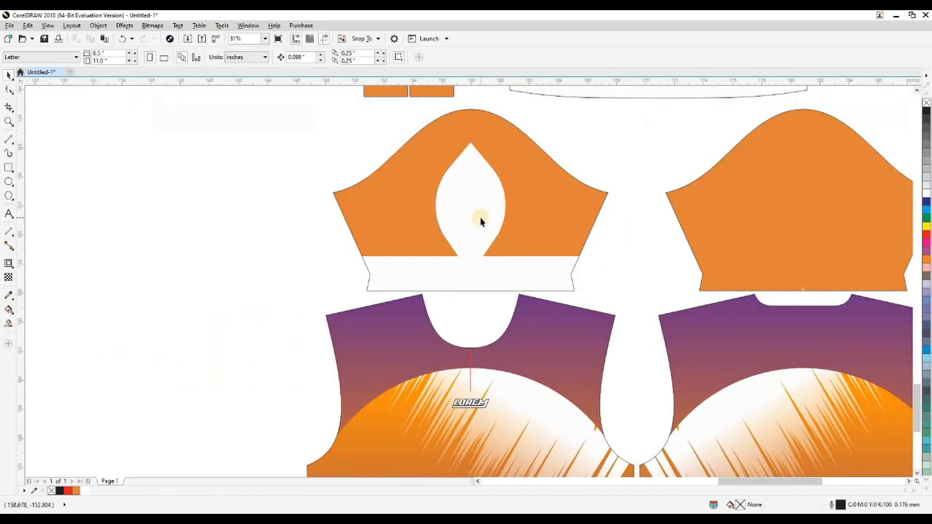
Step: Scale the lens-shaped patch down to about 3.47 × 6.56 in, keeping it centred above the white cuff band
click(480, 217)
drag(507, 280, 500, 275)
click(647, 304)
drag(475, 224, 466, 223)
drag(299, 290, 82, 325)
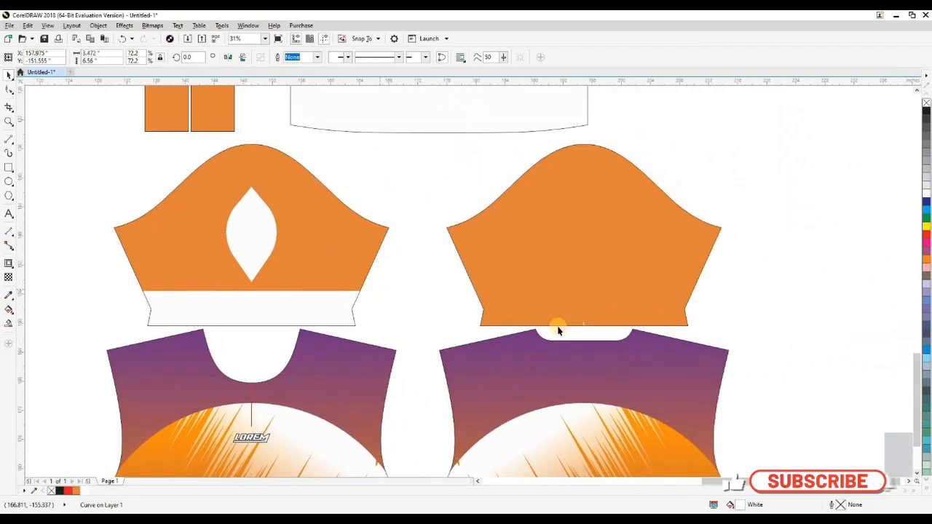
Step: Place the mockup image beside the left sleeve for comparison and stretch the lens-shaped patch slightly taller
scroll(558, 329, down, 1)
drag(674, 402, 432, 261)
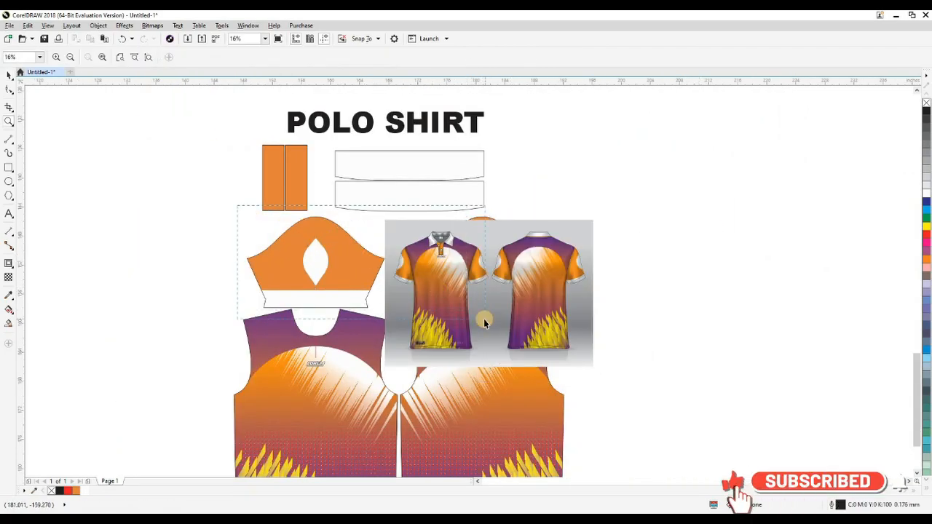
scroll(317, 255, up, 3)
click(475, 180)
click(316, 233)
drag(312, 195, 312, 176)
click(404, 231)
click(471, 199)
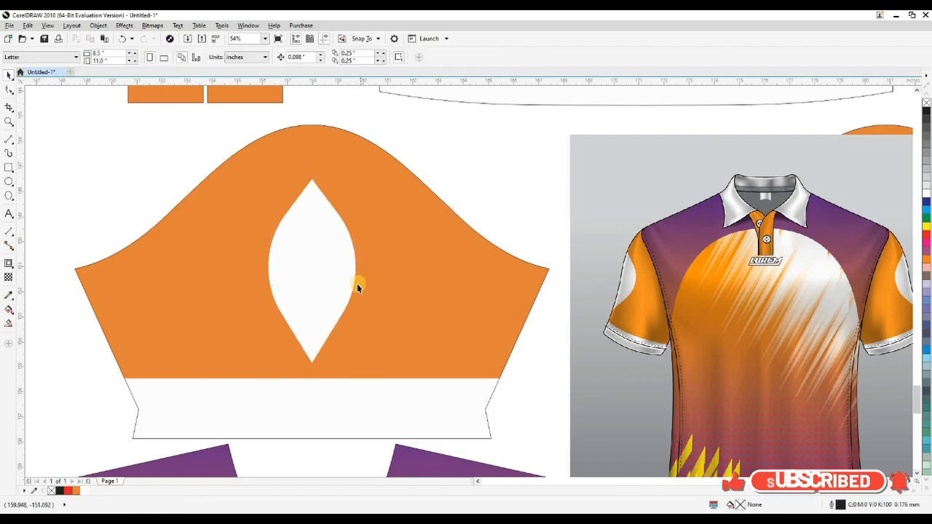
Step: Move the mockup image back out beside the pattern pieces
click(319, 319)
scroll(364, 271, down, 3)
drag(404, 280, 587, 277)
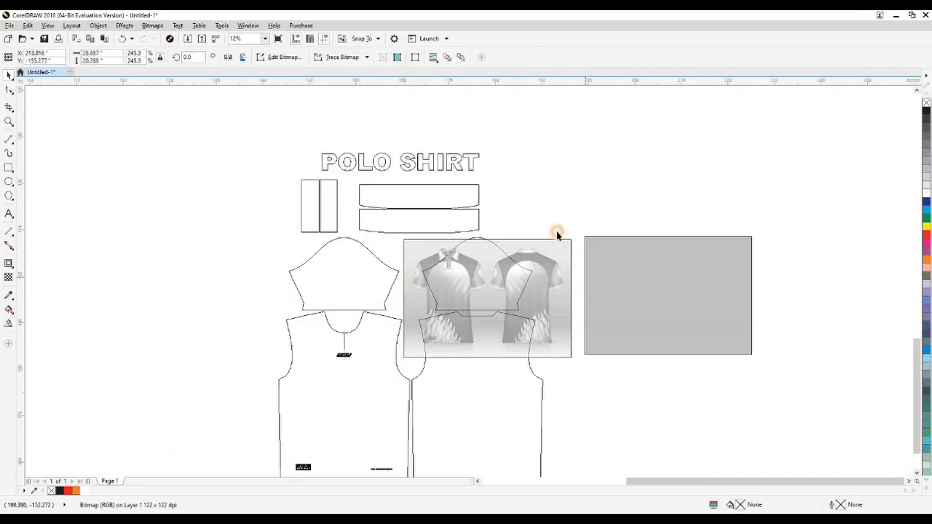
Step: Replace the plain right sleeve with a copy of the decorated left sleeve, centred horizontally over the back piece
click(361, 288)
key(Delete)
drag(435, 290, 520, 326)
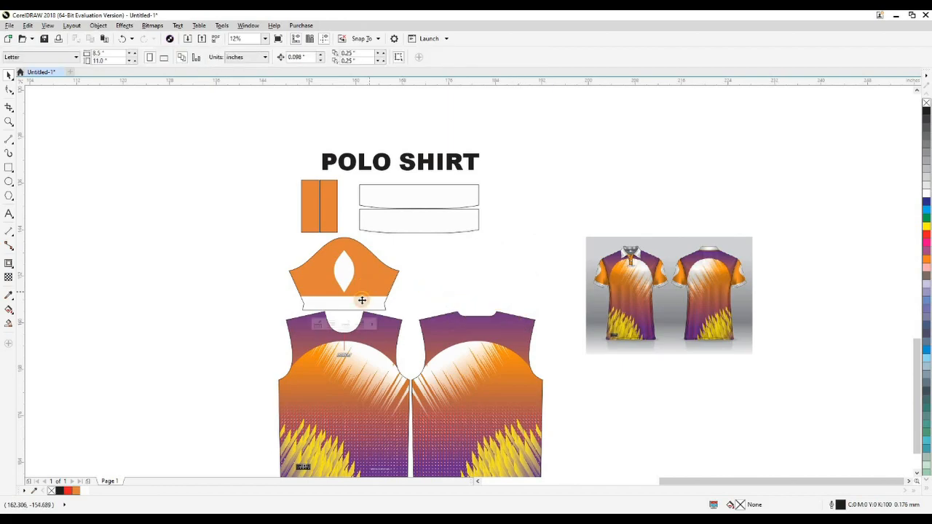
drag(362, 300, 440, 301)
right_click(440, 302)
shift+click(452, 334)
key(c)
click(574, 366)
drag(536, 189, 538, 126)
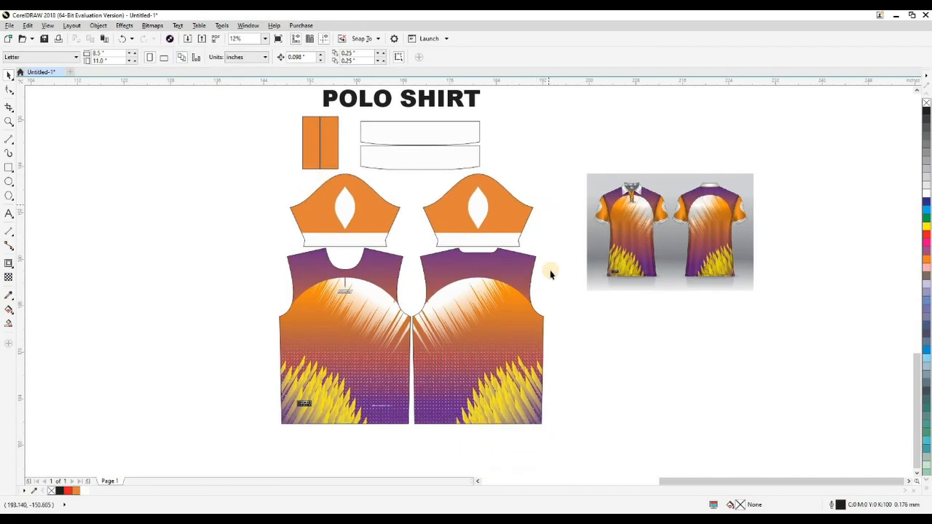
key(shift+F9)
click(391, 347)
click(207, 310)
key(shift+F9)
drag(595, 248, 589, 262)
click(594, 265)
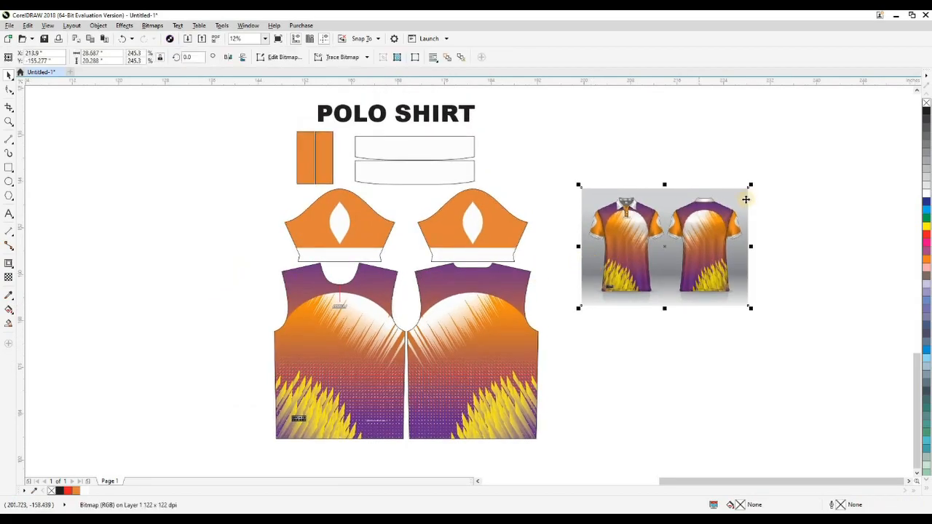
Step: Enlarge the mockup image, place it beside the back piece and align its bottom edge with that piece
drag(783, 132, 802, 100)
drag(610, 296, 631, 346)
shift+click(517, 354)
key(b)
Step: Enlarge the POLO SHIRT title and move it directly above the mockup image
click(579, 183)
drag(453, 166, 428, 164)
drag(427, 117, 717, 183)
click(607, 162)
drag(605, 163, 557, 141)
Step: Delete the stray orange shape above the pattern pieces and check the whole layout in wireframe view for leftovers
key(F4)
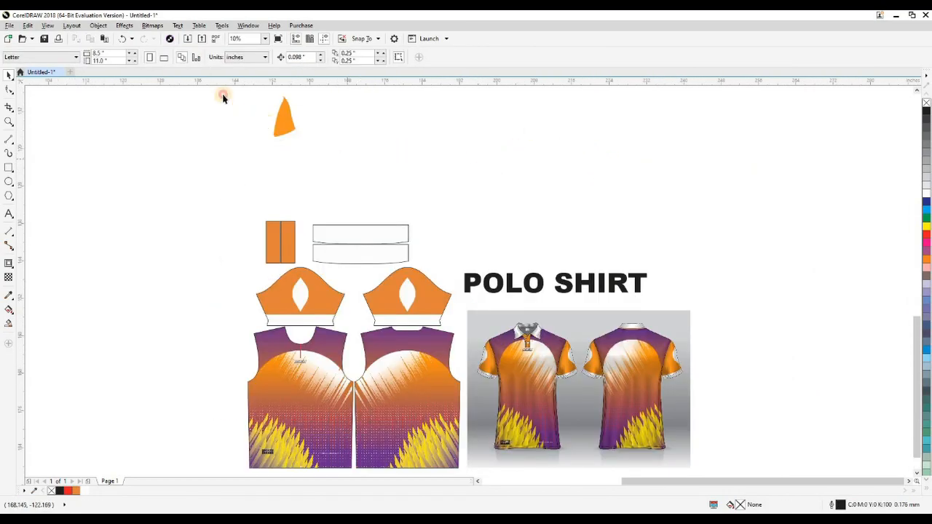
drag(222, 93, 353, 172)
key(Delete)
key(shift+F9)
key(F4)
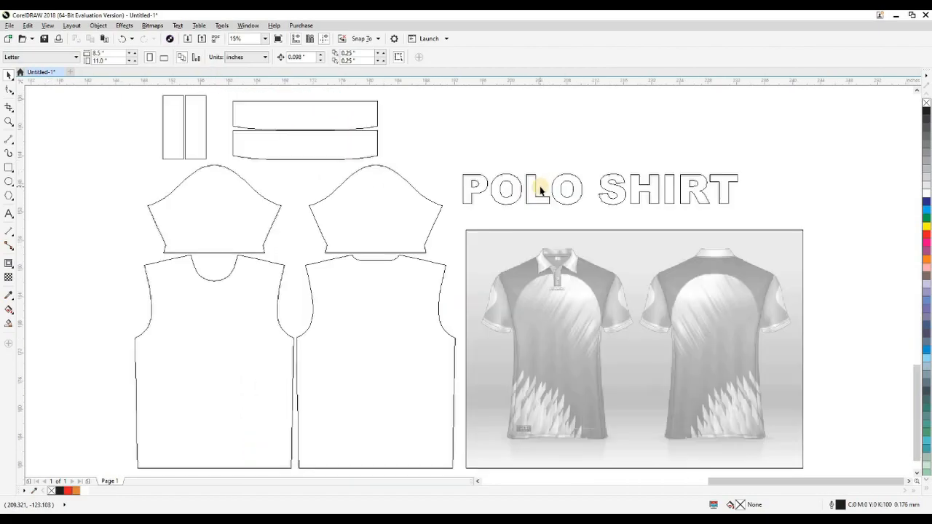
key(shift+F9)
Step: Move the two orange placket pieces closer to the collar pieces and centre them all horizontally above the sleeves
click(178, 125)
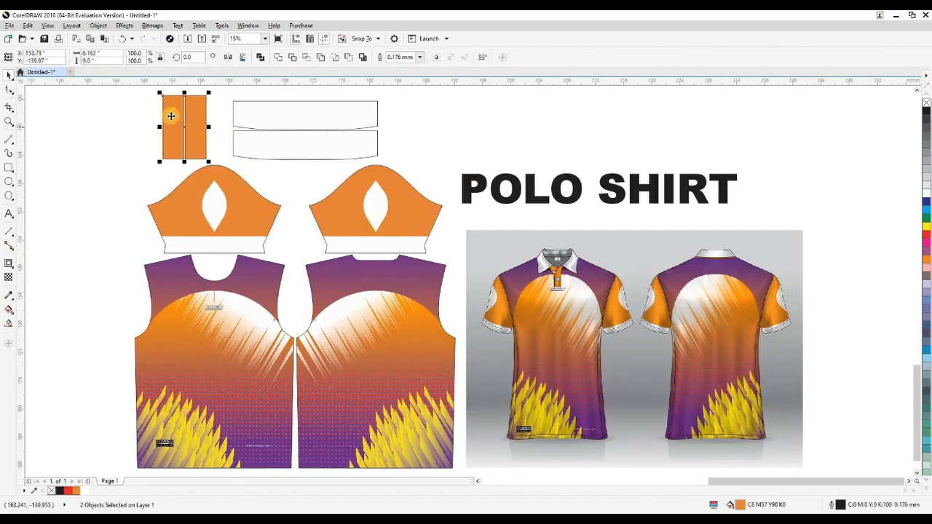
drag(203, 129, 215, 129)
drag(148, 106, 287, 147)
click(151, 160)
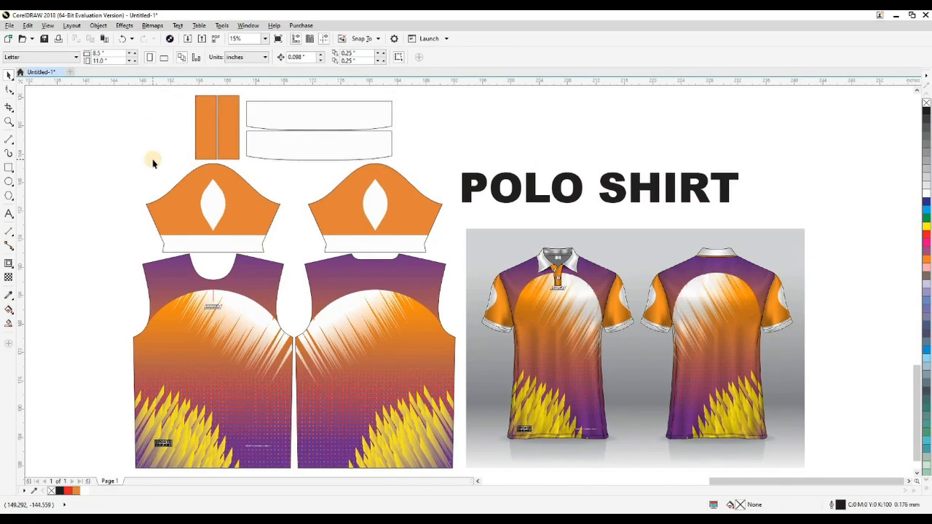